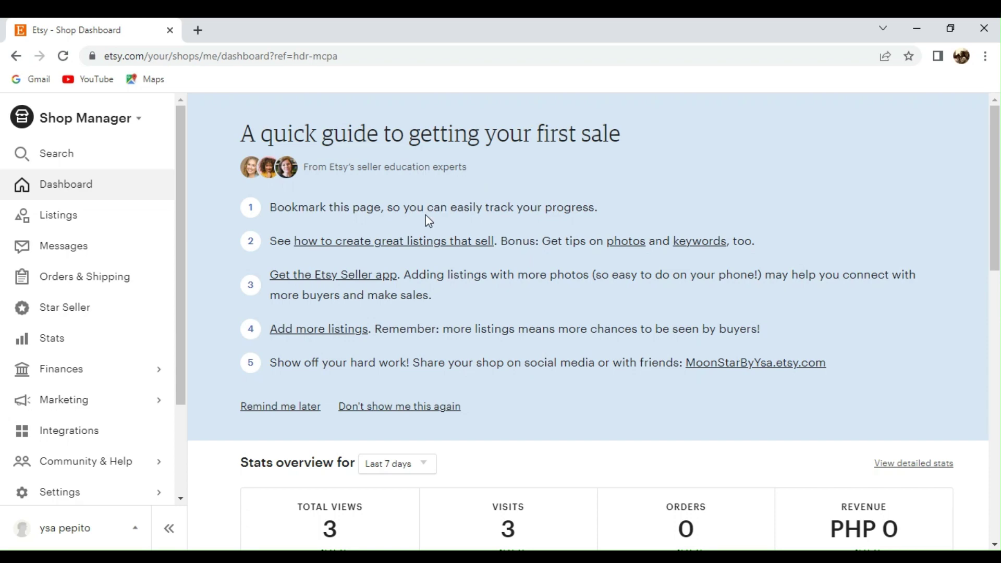
- Go from Orders & Shipping to the shop's Shipping settings page
{"action": "left_click", "coordinate": [123, 288]}
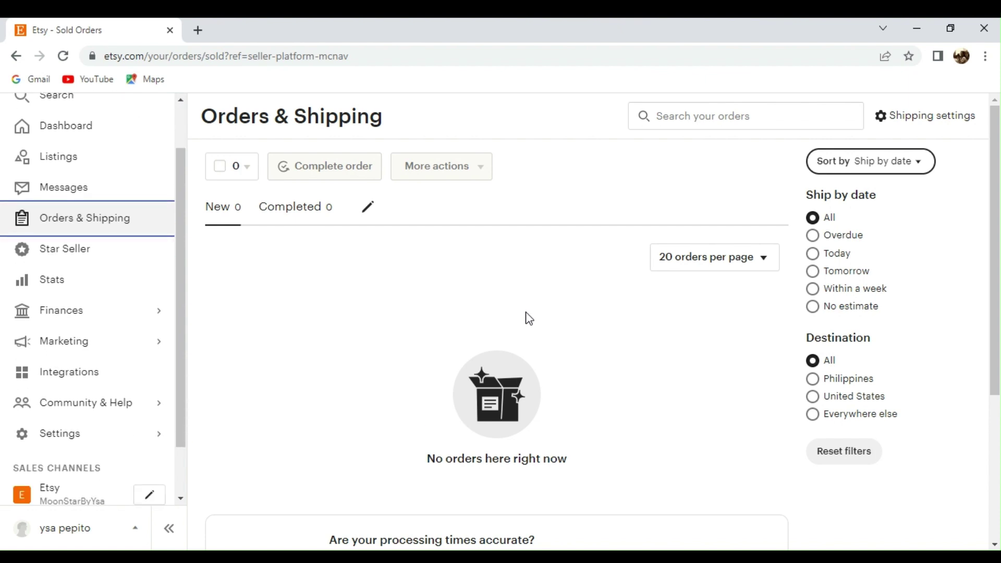
{"action": "left_click", "coordinate": [916, 120]}
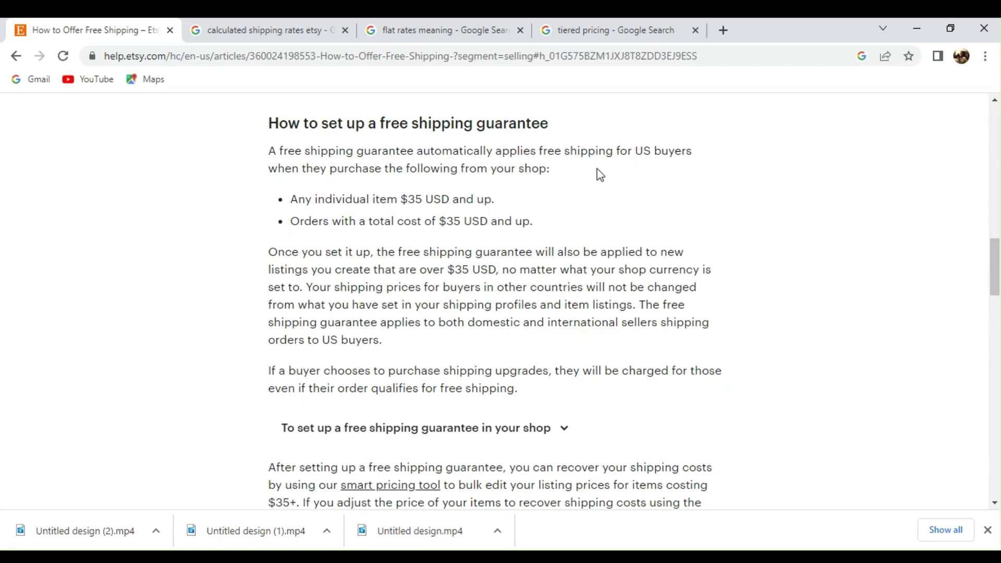
- Read through the opening sections of the 'How to Offer Free Shipping' help article
{"action": "scroll", "coordinate": [600, 175], "scroll_direction": "up", "scroll_amount": 12}
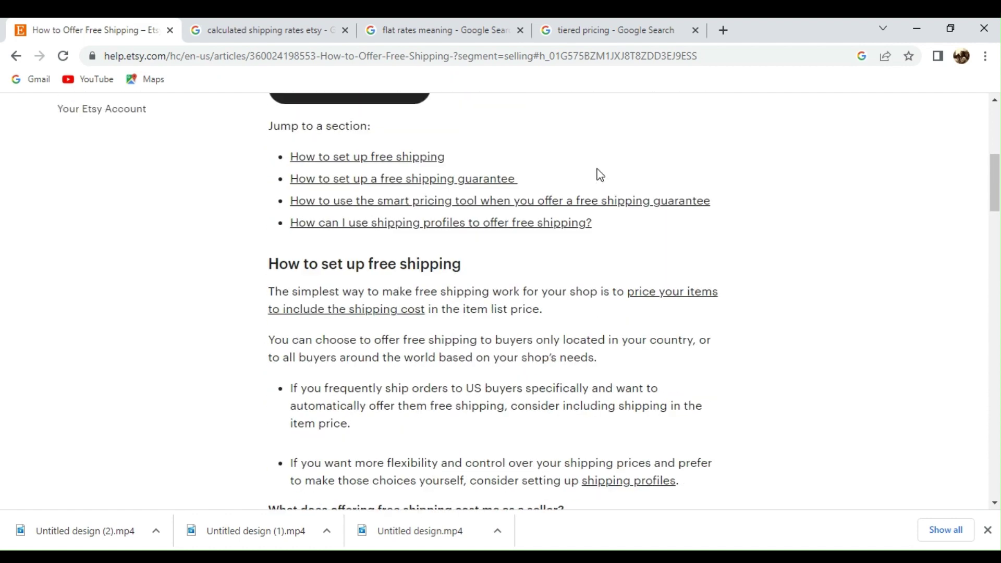
{"action": "scroll", "coordinate": [599, 175], "scroll_direction": "up", "scroll_amount": 6}
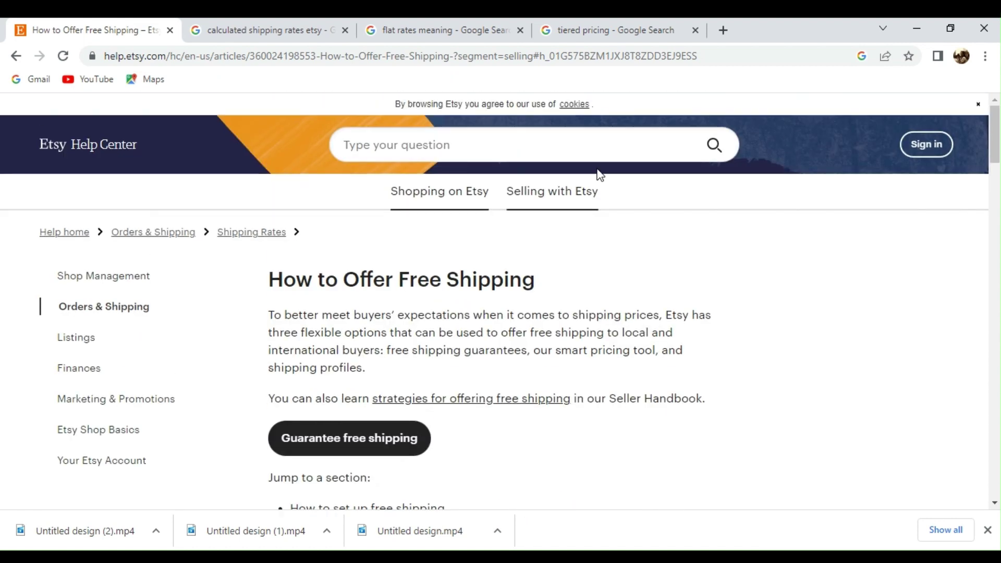
{"action": "scroll", "coordinate": [598, 171], "scroll_direction": "down", "scroll_amount": 2}
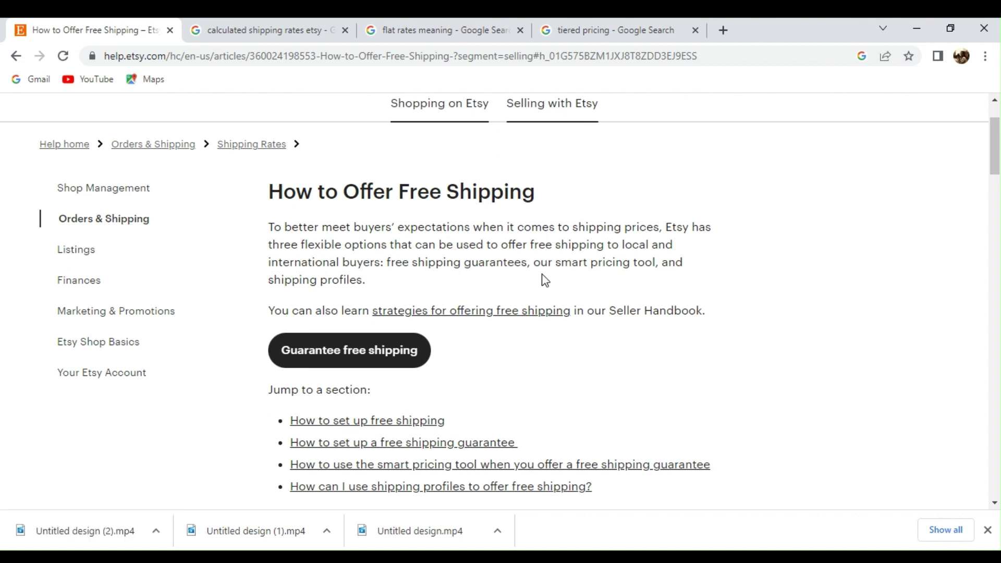
{"action": "scroll", "coordinate": [542, 275], "scroll_direction": "up", "scroll_amount": 1}
{"action": "scroll", "coordinate": [542, 275], "scroll_direction": "down", "scroll_amount": 2}
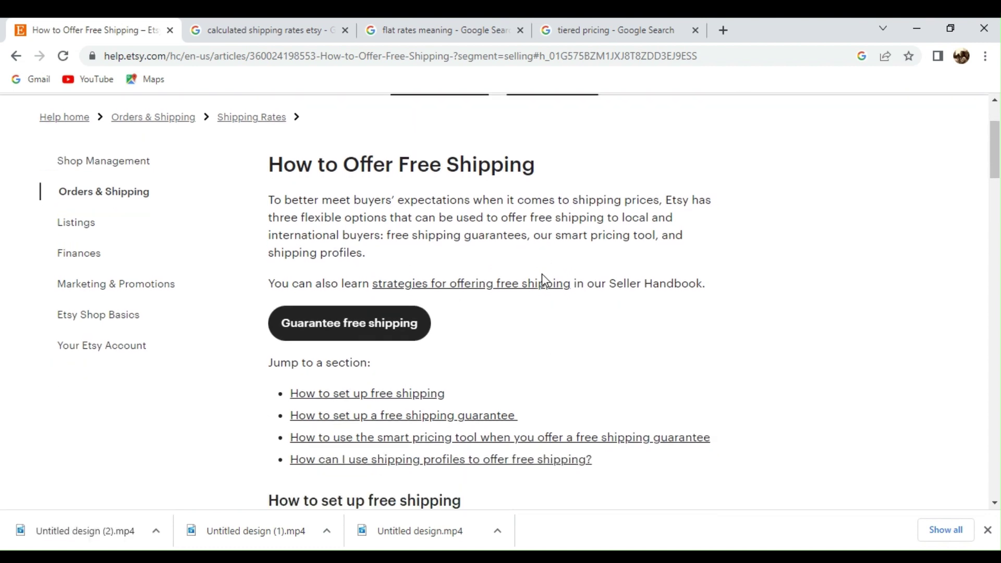
{"action": "scroll", "coordinate": [542, 276], "scroll_direction": "down", "scroll_amount": 1}
{"action": "scroll", "coordinate": [545, 280], "scroll_direction": "down", "scroll_amount": 1}
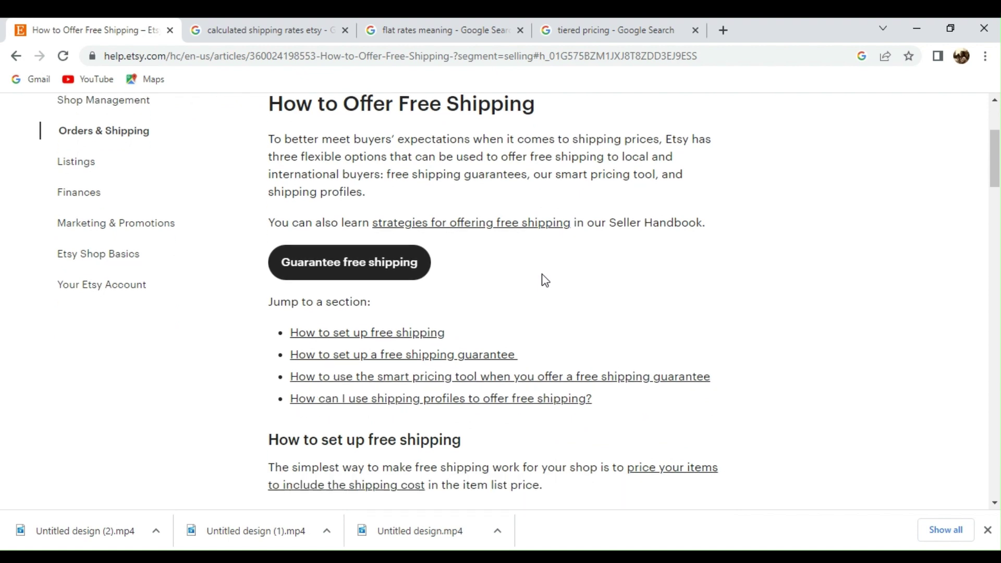
{"action": "scroll", "coordinate": [545, 280], "scroll_direction": "down", "scroll_amount": 2}
{"action": "scroll", "coordinate": [545, 280], "scroll_direction": "down", "scroll_amount": 2}
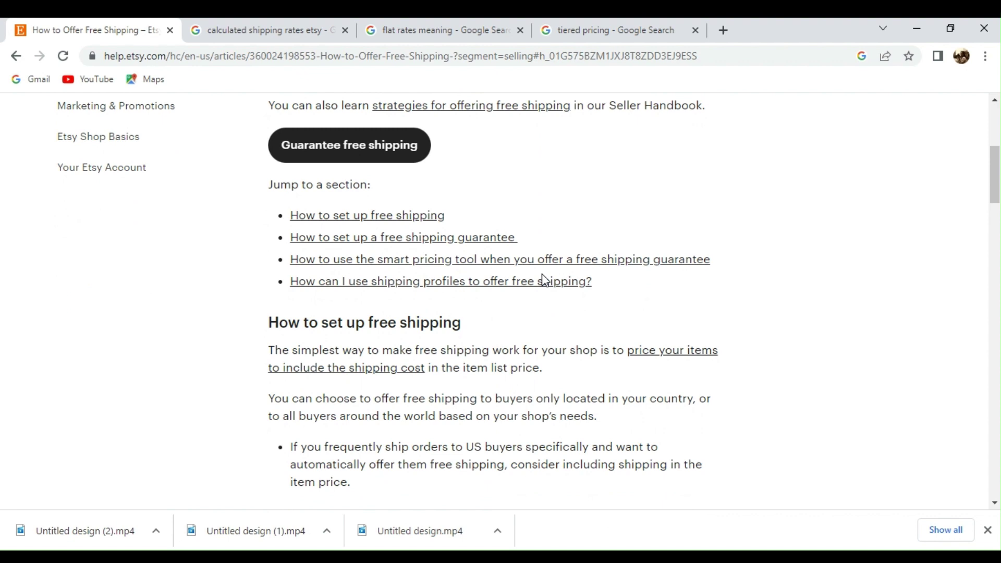
{"action": "scroll", "coordinate": [544, 280], "scroll_direction": "down", "scroll_amount": 1}
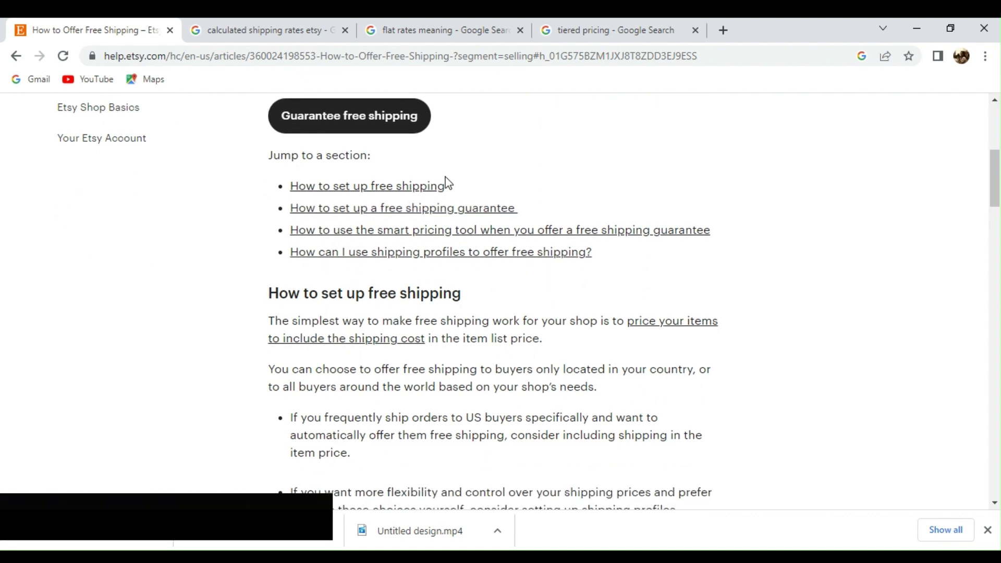
- Jump to the smart pricing tool section and read on through free shipping profiles
{"action": "left_click", "coordinate": [427, 233]}
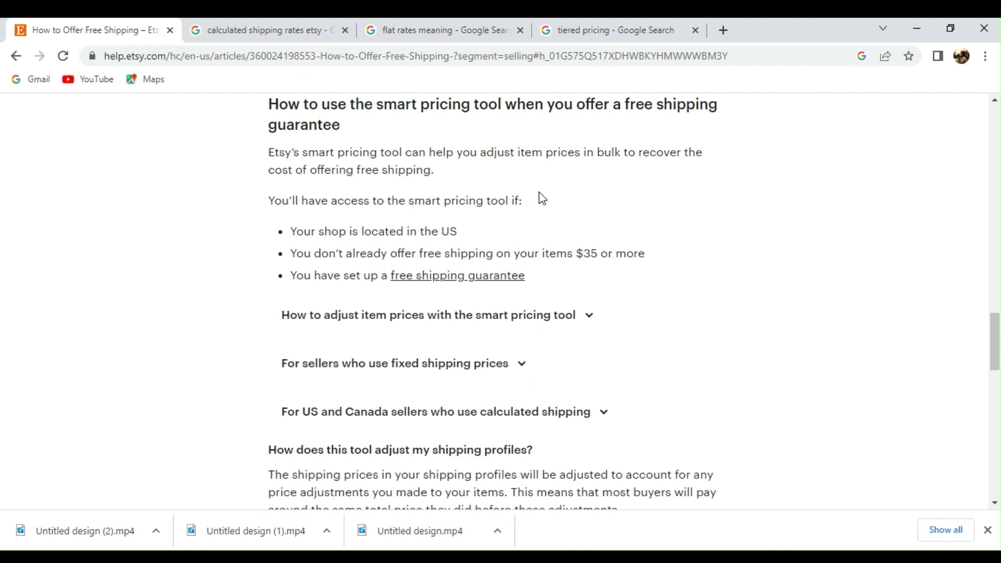
{"action": "scroll", "coordinate": [542, 198], "scroll_direction": "down", "scroll_amount": 1}
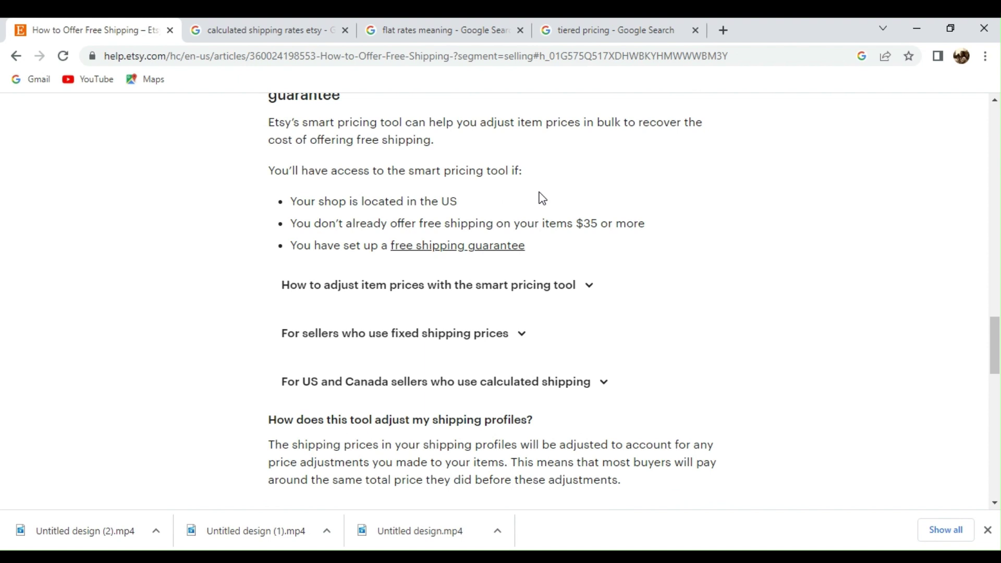
{"action": "scroll", "coordinate": [542, 198], "scroll_direction": "down", "scroll_amount": 1}
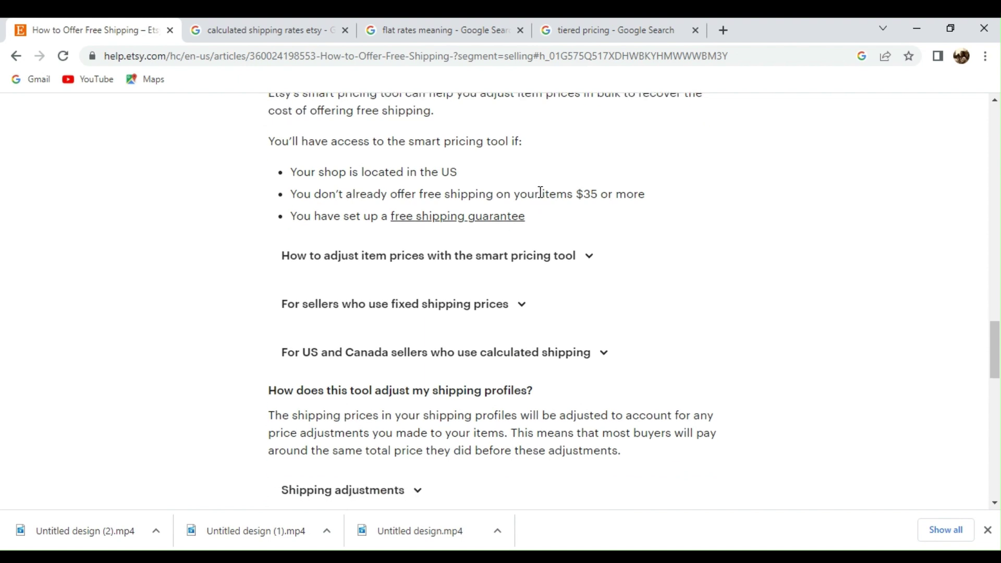
{"action": "scroll", "coordinate": [540, 192], "scroll_direction": "down", "scroll_amount": 11}
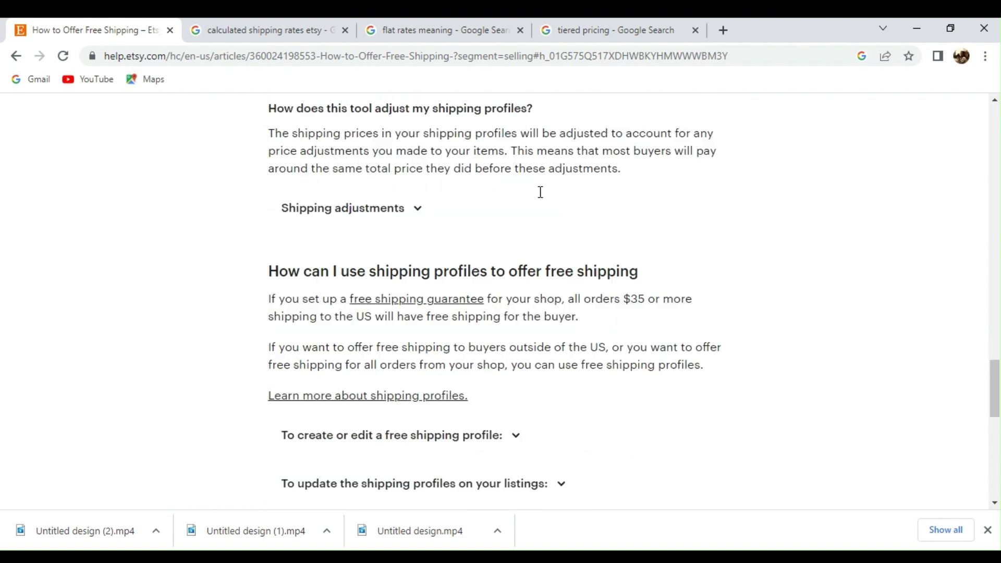
{"action": "scroll", "coordinate": [542, 199], "scroll_direction": "down", "scroll_amount": 4}
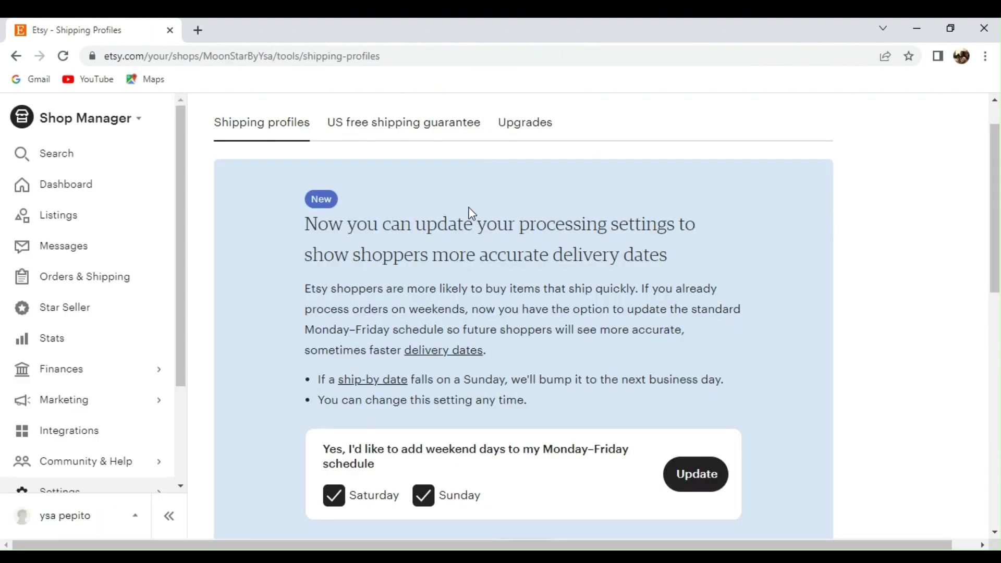
{"action": "scroll", "coordinate": [469, 214], "scroll_direction": "up", "scroll_amount": 1}
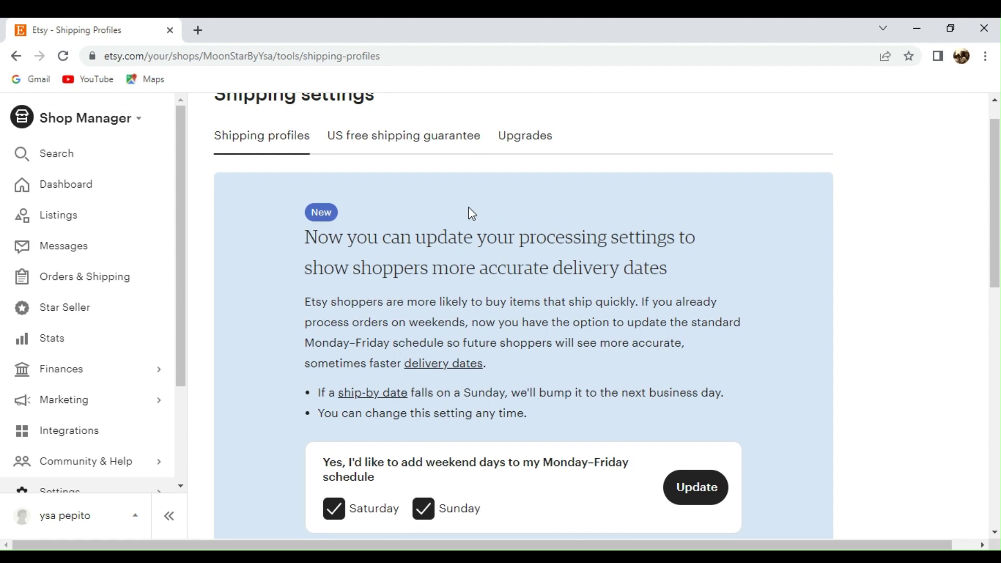
{"action": "scroll", "coordinate": [469, 211], "scroll_direction": "down", "scroll_amount": 9}
{"action": "scroll", "coordinate": [470, 207], "scroll_direction": "down", "scroll_amount": 1}
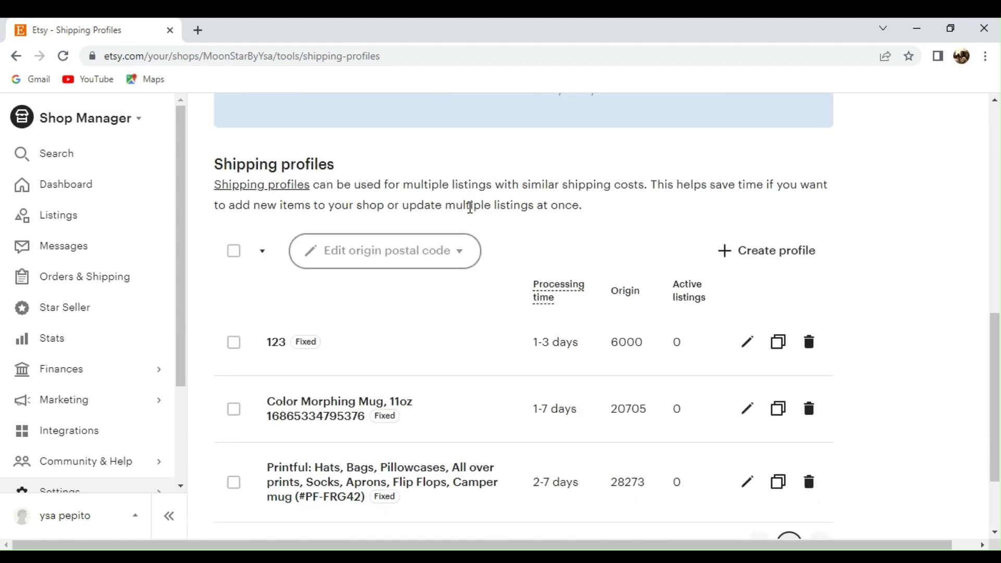
{"action": "left_click", "coordinate": [754, 227]}
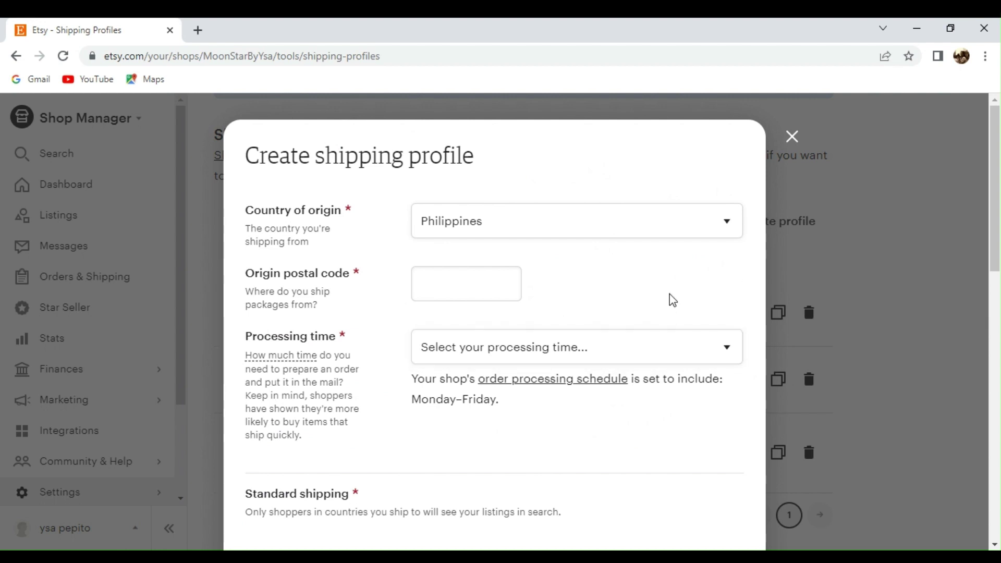
{"action": "scroll", "coordinate": [672, 301], "scroll_direction": "down", "scroll_amount": 5}
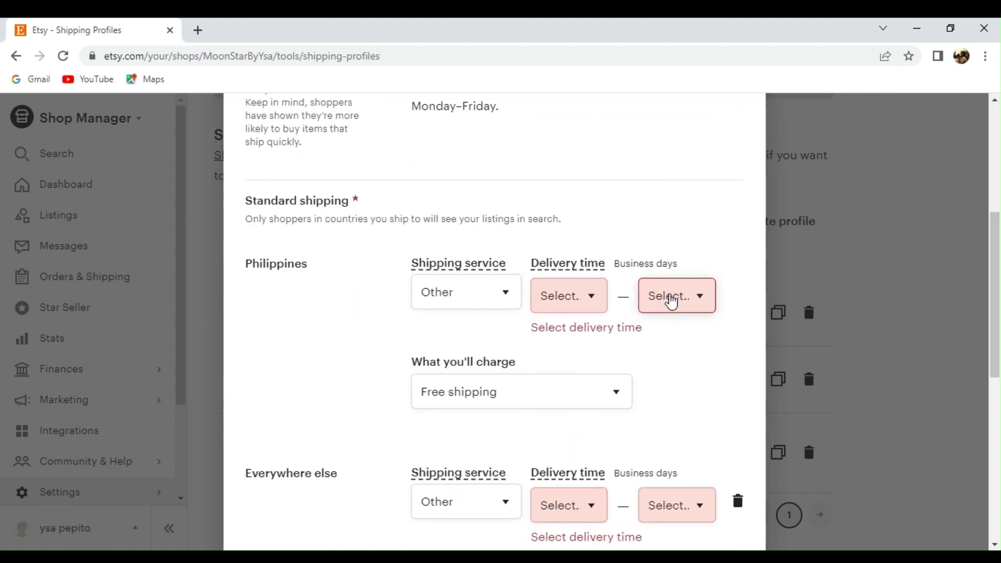
{"action": "scroll", "coordinate": [672, 302], "scroll_direction": "down", "scroll_amount": 1}
{"action": "scroll", "coordinate": [671, 301], "scroll_direction": "up", "scroll_amount": 1}
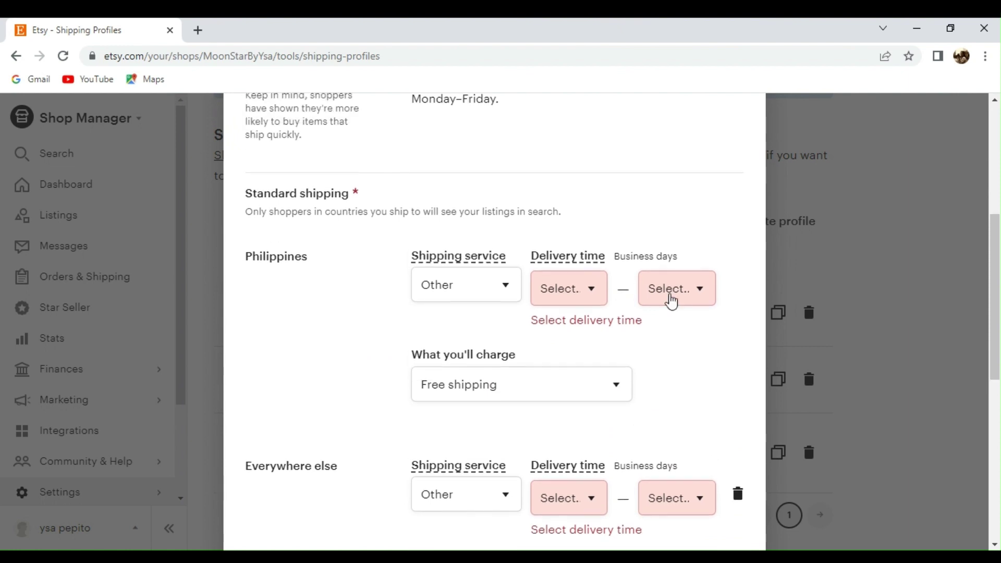
{"action": "scroll", "coordinate": [671, 302], "scroll_direction": "up", "scroll_amount": 4}
{"action": "scroll", "coordinate": [671, 297], "scroll_direction": "down", "scroll_amount": 3}
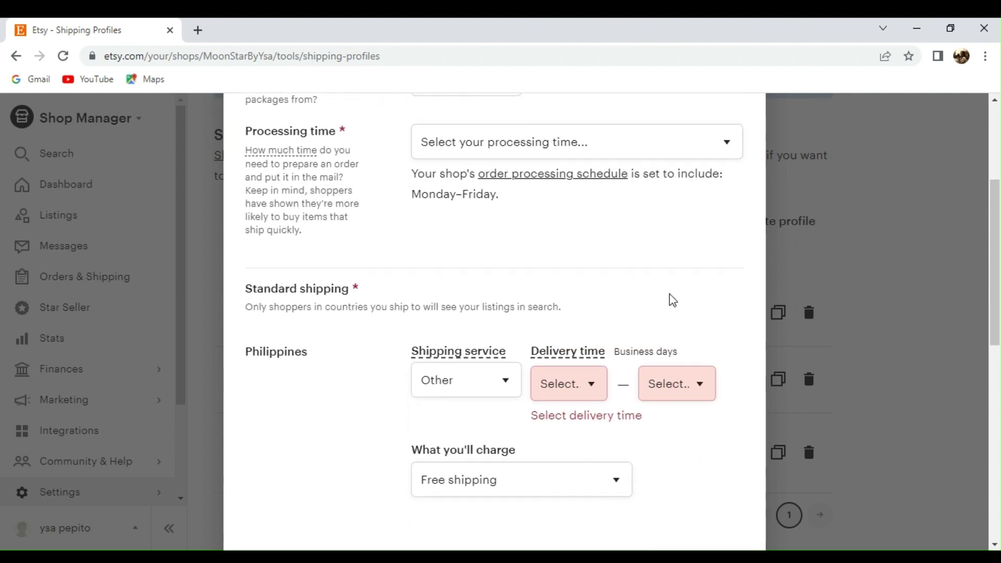
{"action": "scroll", "coordinate": [673, 300], "scroll_direction": "down", "scroll_amount": 6}
{"action": "scroll", "coordinate": [672, 301], "scroll_direction": "up", "scroll_amount": 1}
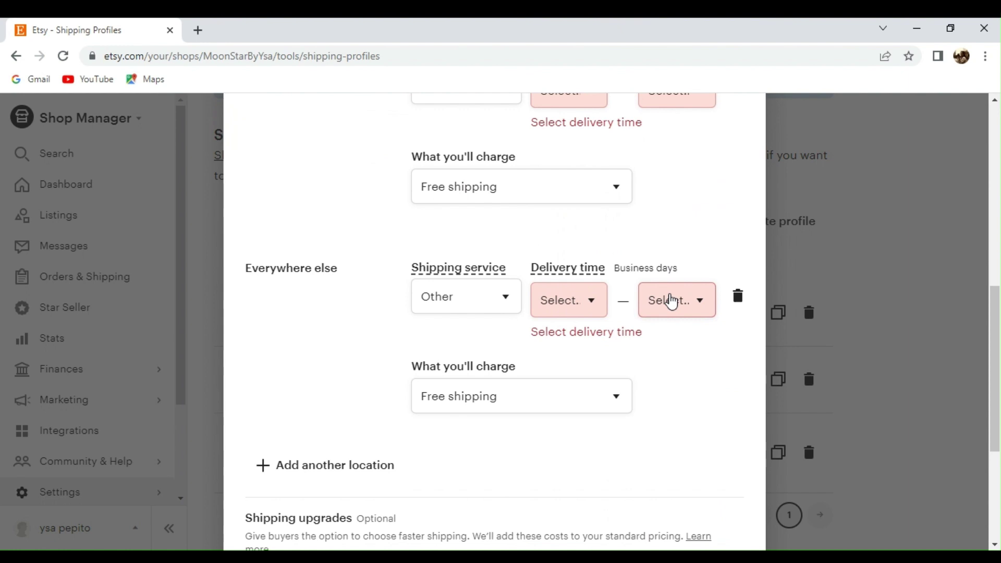
{"action": "scroll", "coordinate": [669, 300], "scroll_direction": "up", "scroll_amount": 2}
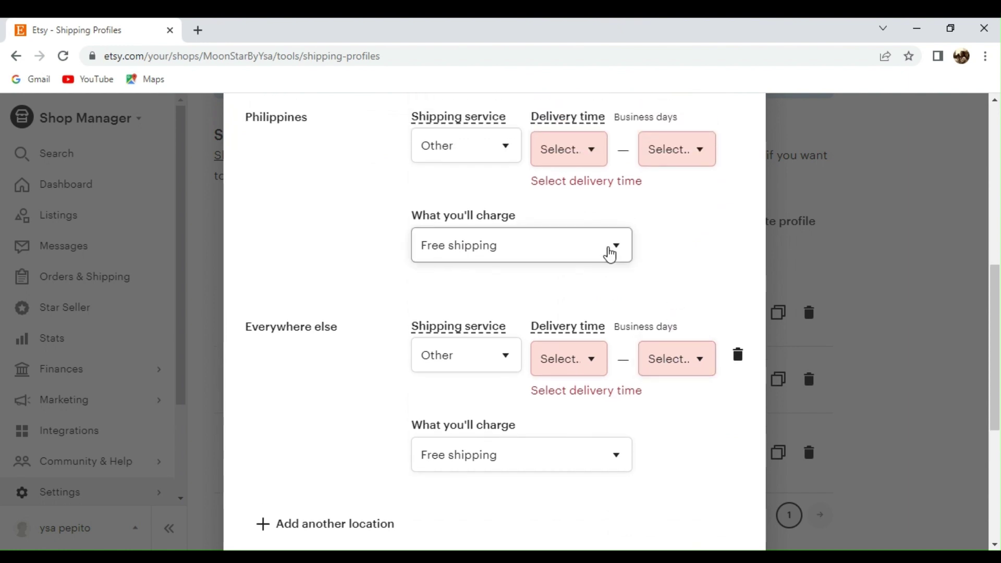
{"action": "left_click", "coordinate": [610, 254]}
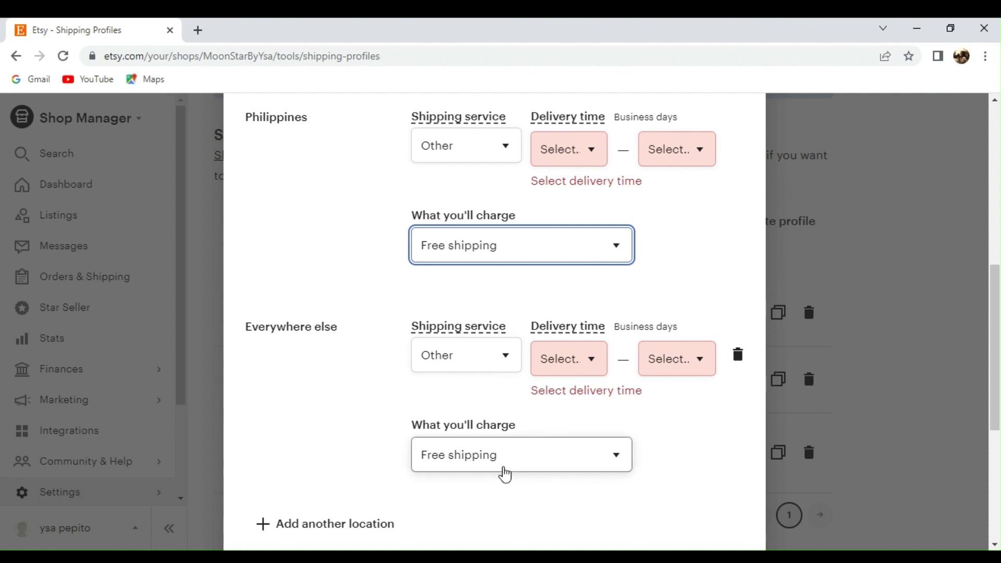
{"action": "left_click", "coordinate": [504, 473]}
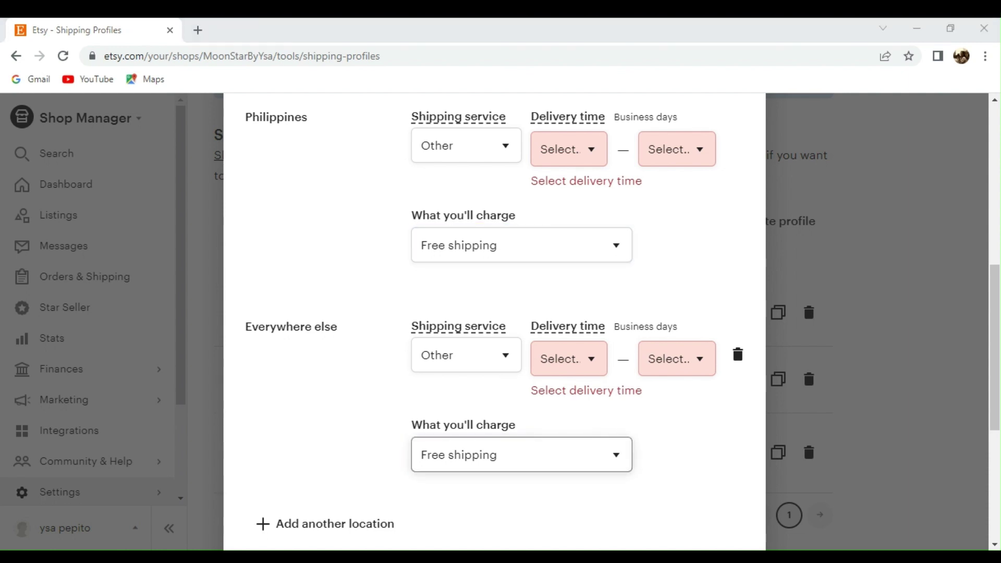
{"action": "left_click", "coordinate": [678, 429]}
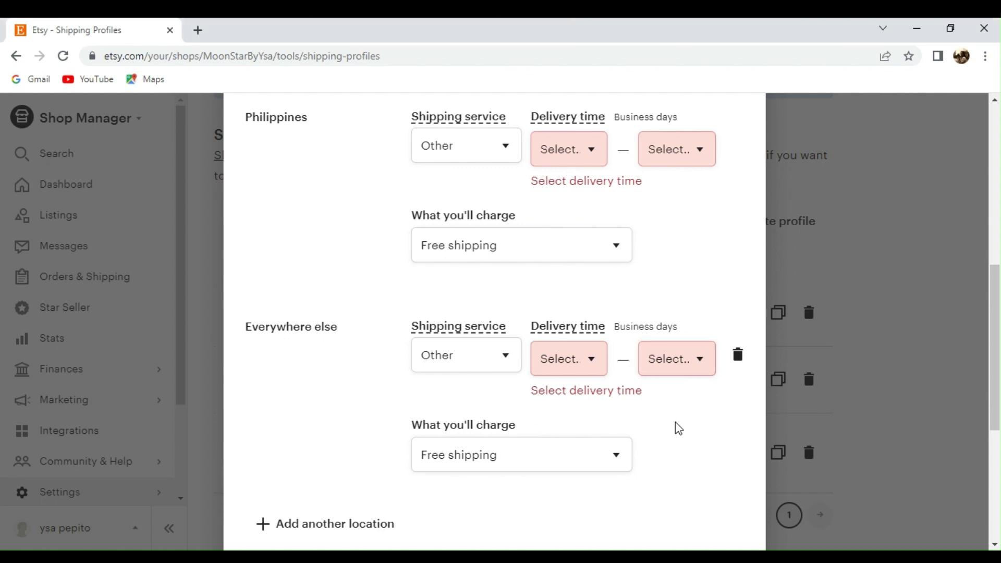
{"action": "scroll", "coordinate": [678, 429], "scroll_direction": "down", "scroll_amount": 2}
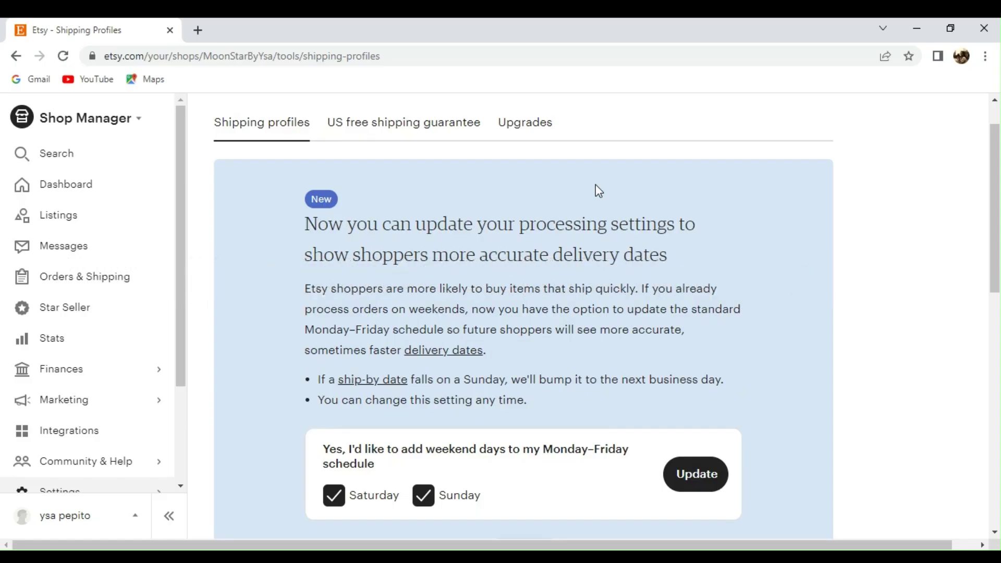
- Find the 123 shipping profile in the list and open it for editing
{"action": "scroll", "coordinate": [595, 185], "scroll_direction": "down", "scroll_amount": 5}
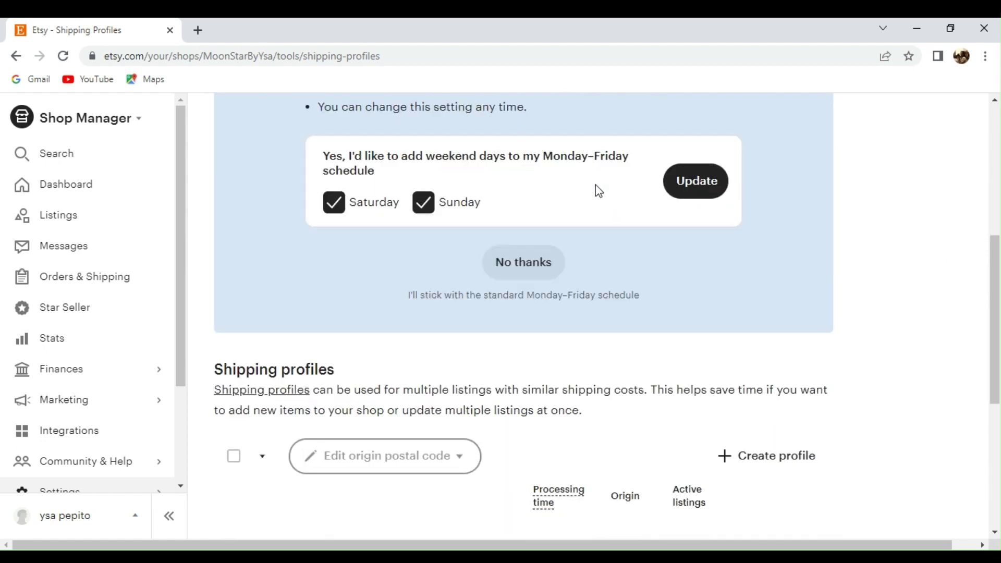
{"action": "scroll", "coordinate": [596, 184], "scroll_direction": "up", "scroll_amount": 2}
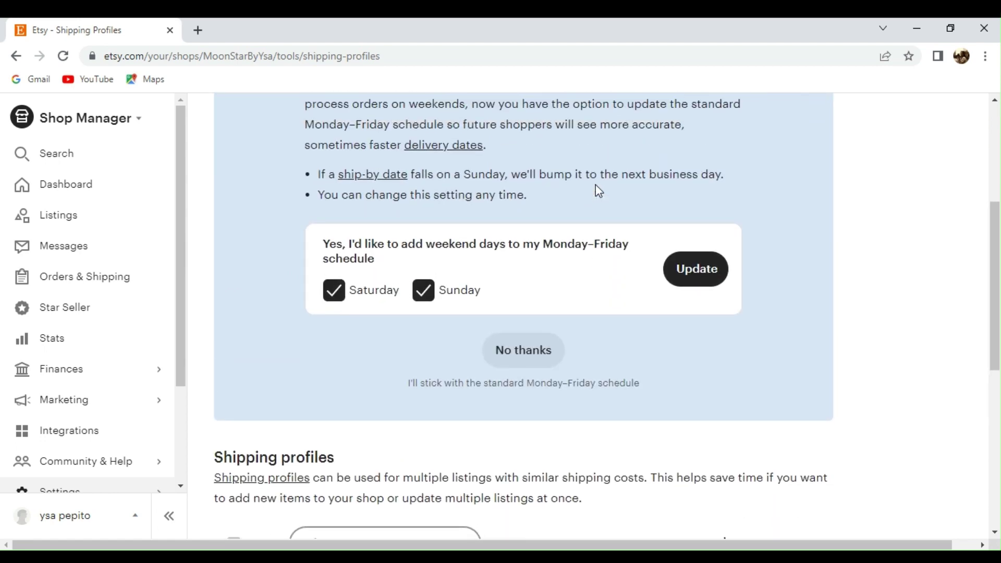
{"action": "scroll", "coordinate": [596, 185], "scroll_direction": "down", "scroll_amount": 5}
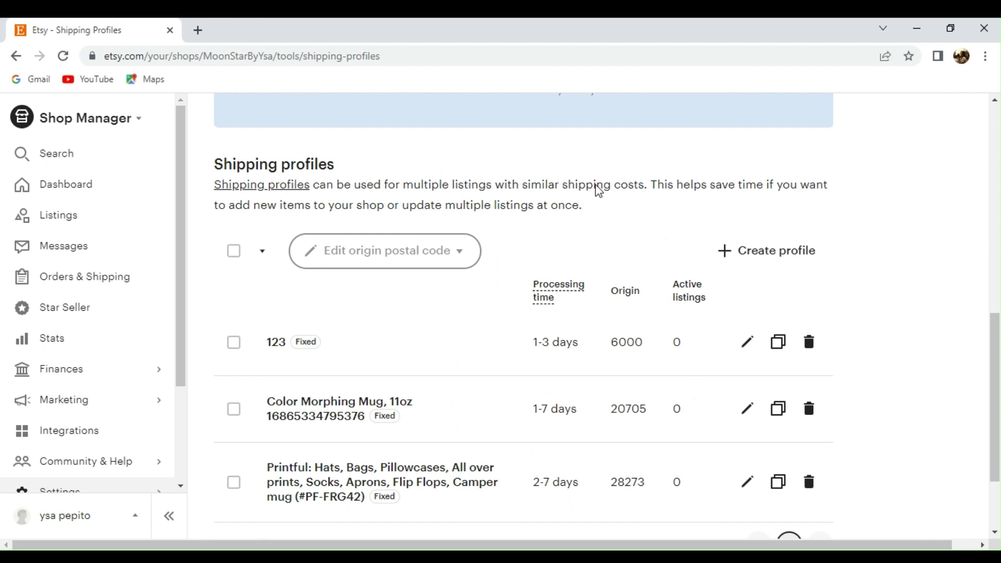
{"action": "scroll", "coordinate": [598, 190], "scroll_direction": "down", "scroll_amount": 1}
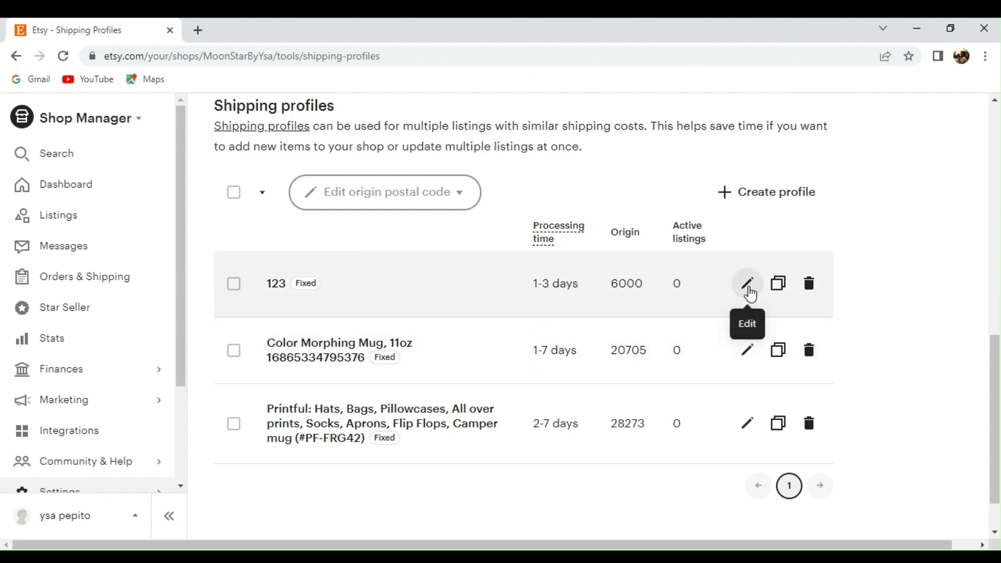
{"action": "left_click", "coordinate": [748, 285]}
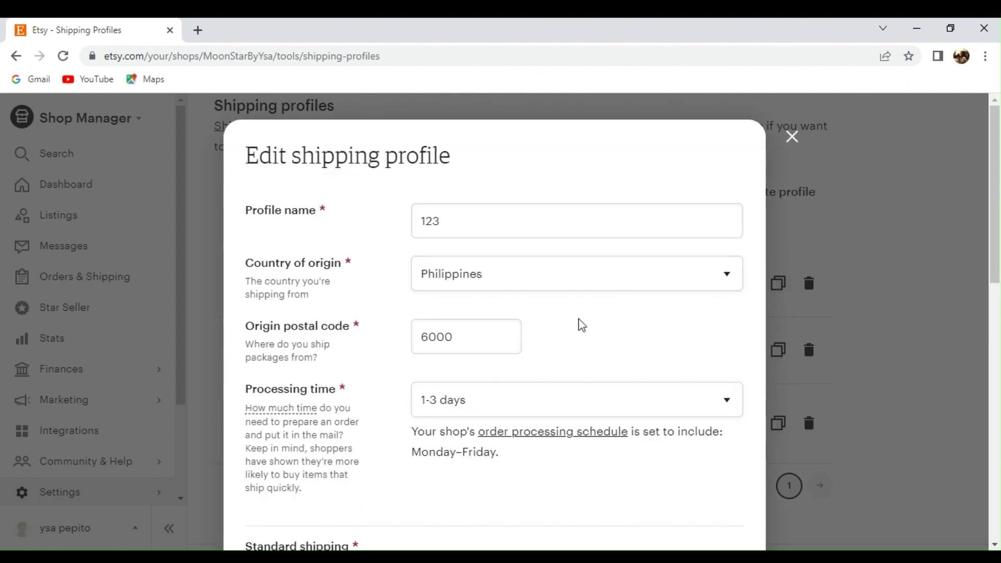
- Review the Standard shipping rates, both Philippines and Everywhere else set to free shipping
{"action": "scroll", "coordinate": [582, 325], "scroll_direction": "down", "scroll_amount": 1}
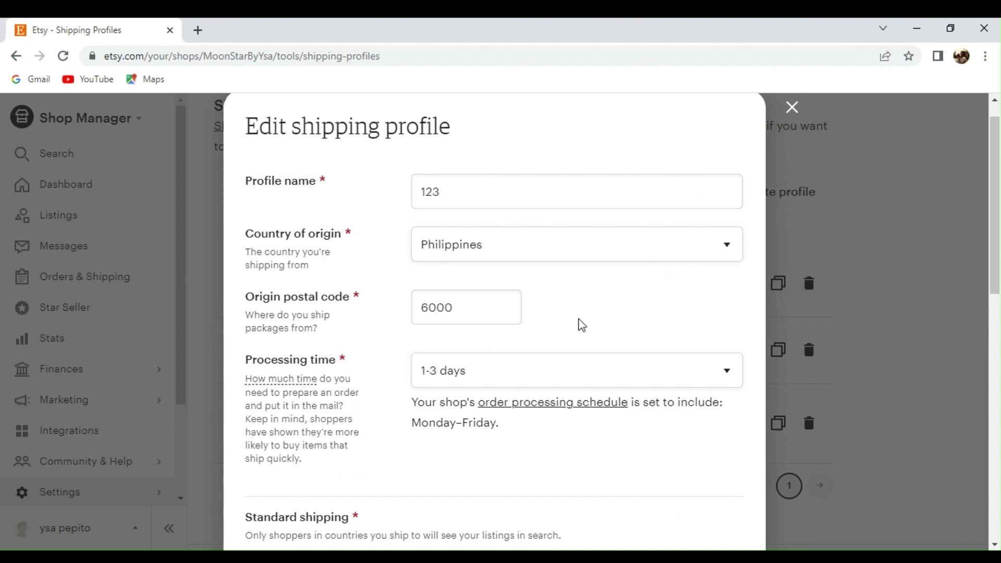
{"action": "scroll", "coordinate": [582, 325], "scroll_direction": "down", "scroll_amount": 3}
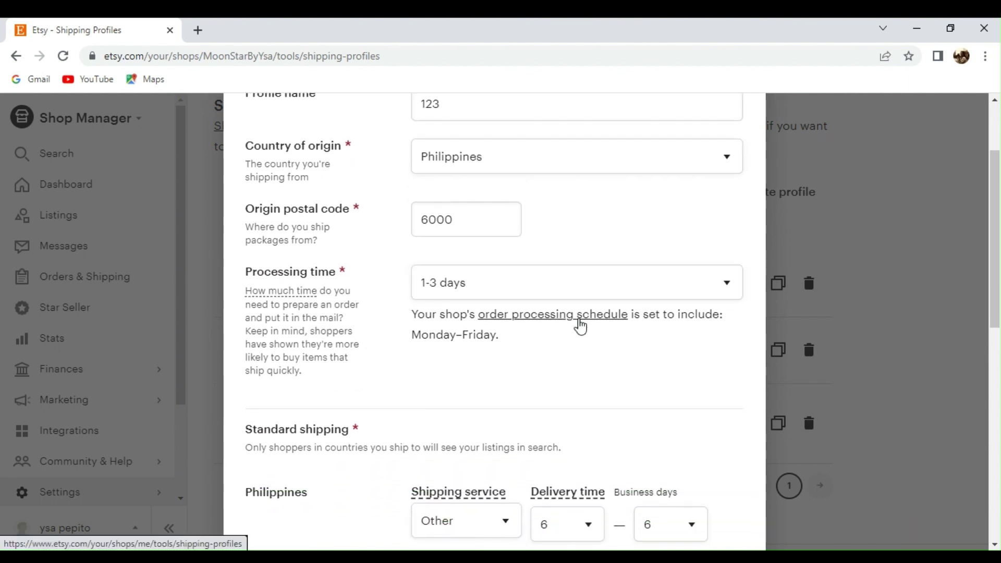
{"action": "scroll", "coordinate": [581, 326], "scroll_direction": "down", "scroll_amount": 2}
{"action": "scroll", "coordinate": [582, 325], "scroll_direction": "down", "scroll_amount": 1}
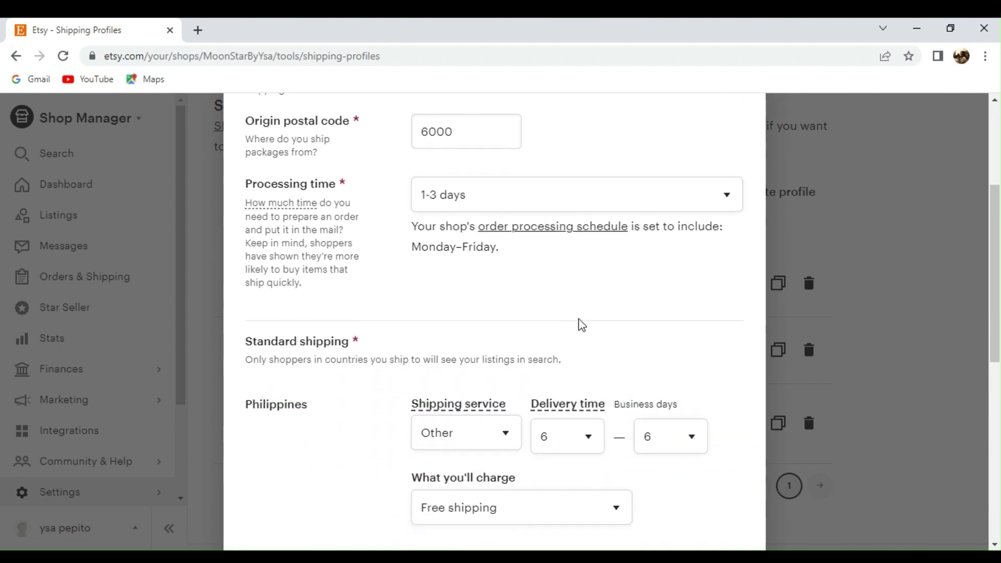
{"action": "scroll", "coordinate": [582, 325], "scroll_direction": "down", "scroll_amount": 5}
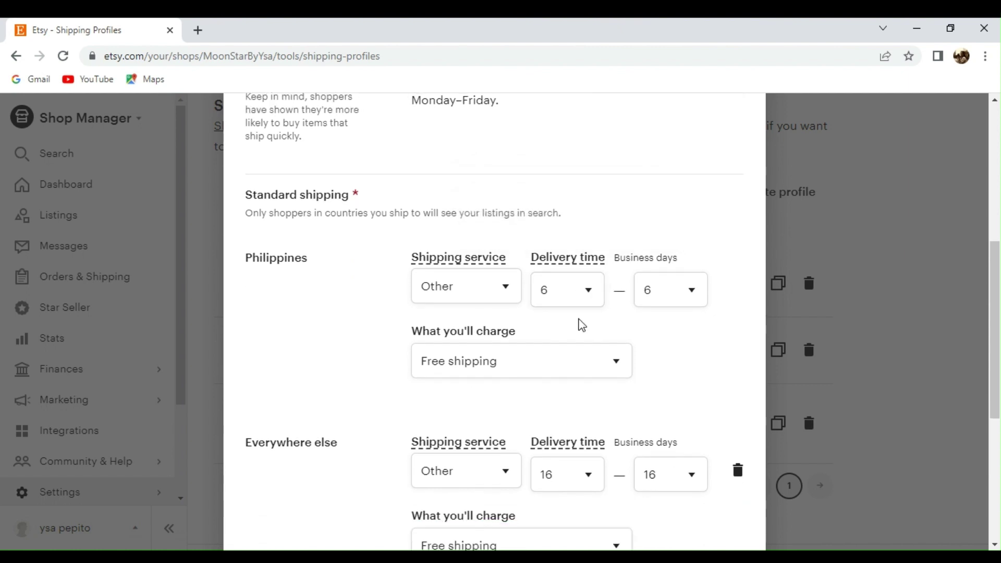
{"action": "scroll", "coordinate": [582, 325], "scroll_direction": "down", "scroll_amount": 1}
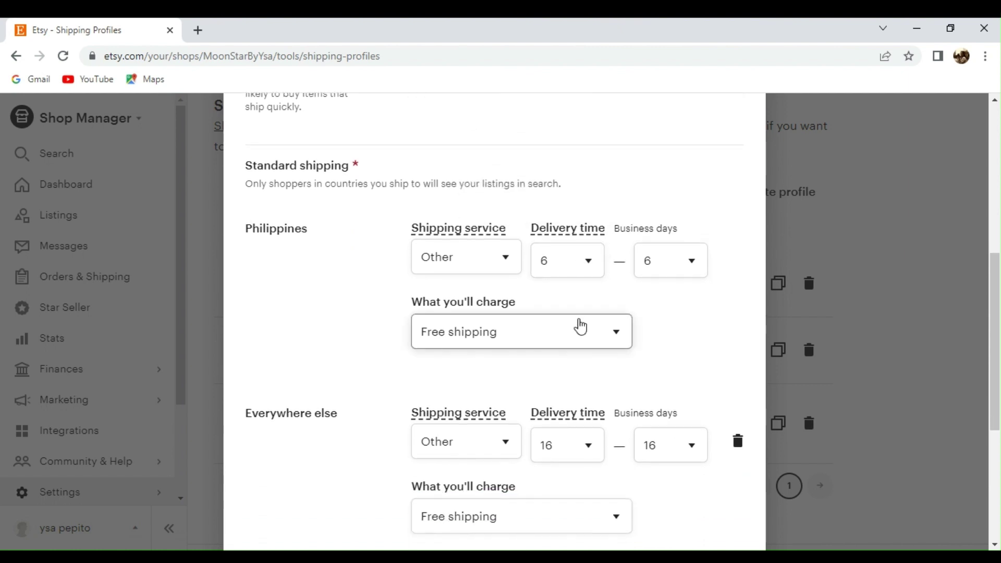
{"action": "scroll", "coordinate": [580, 327], "scroll_direction": "down", "scroll_amount": 3}
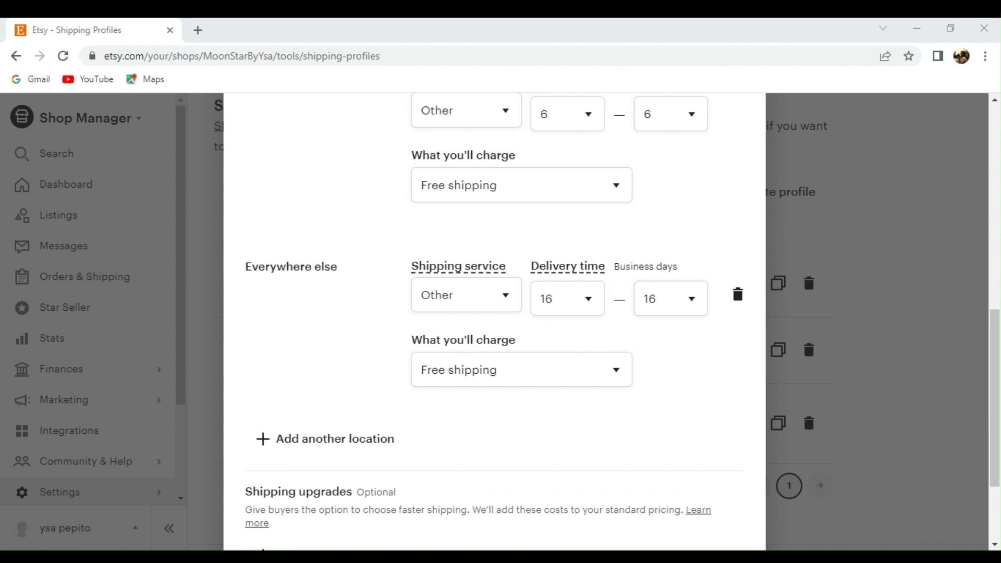
- Change the Philippines charge from free shipping to fixed price and check its price fields
{"action": "left_click", "coordinate": [692, 216]}
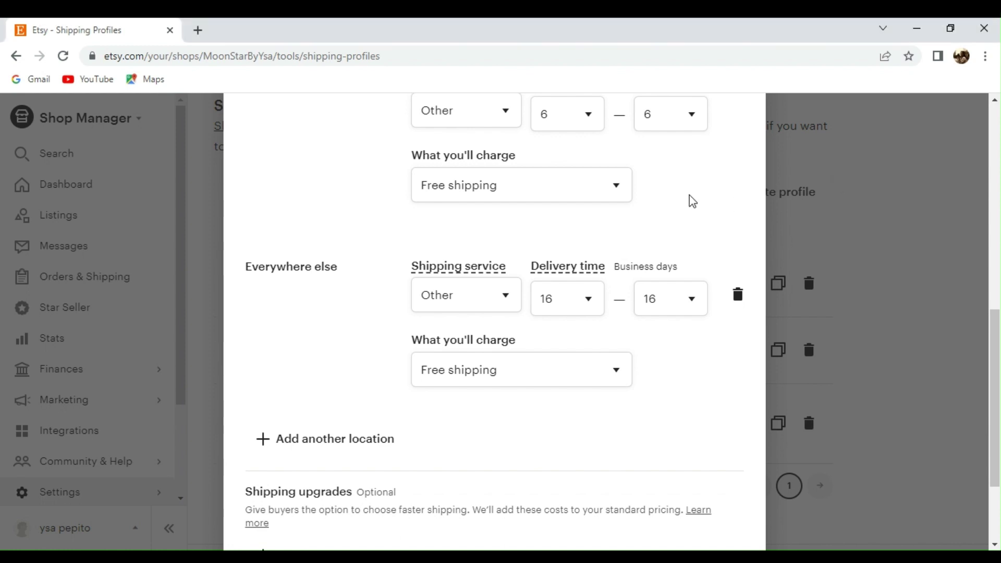
{"action": "left_click", "coordinate": [565, 193]}
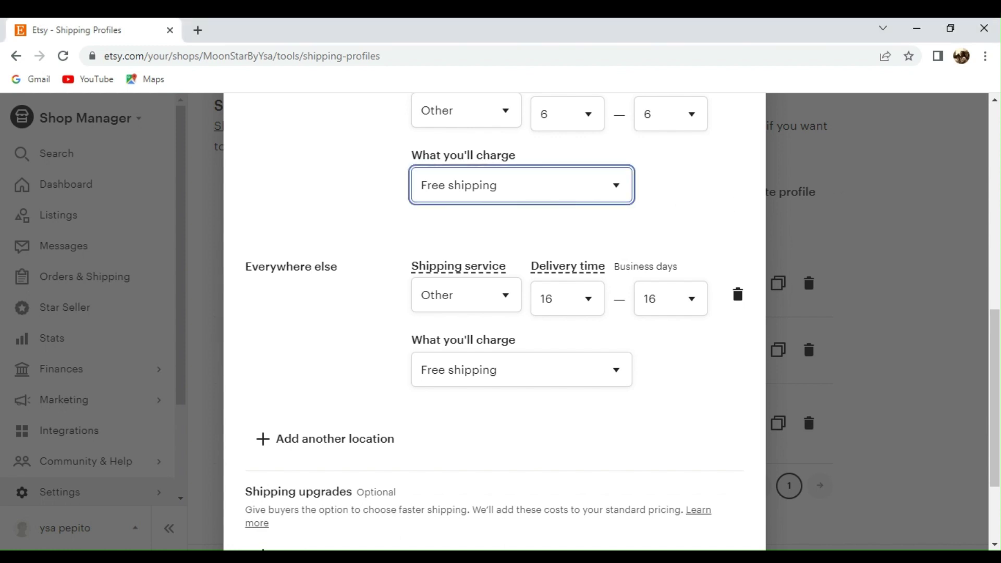
{"action": "left_click", "coordinate": [547, 228]}
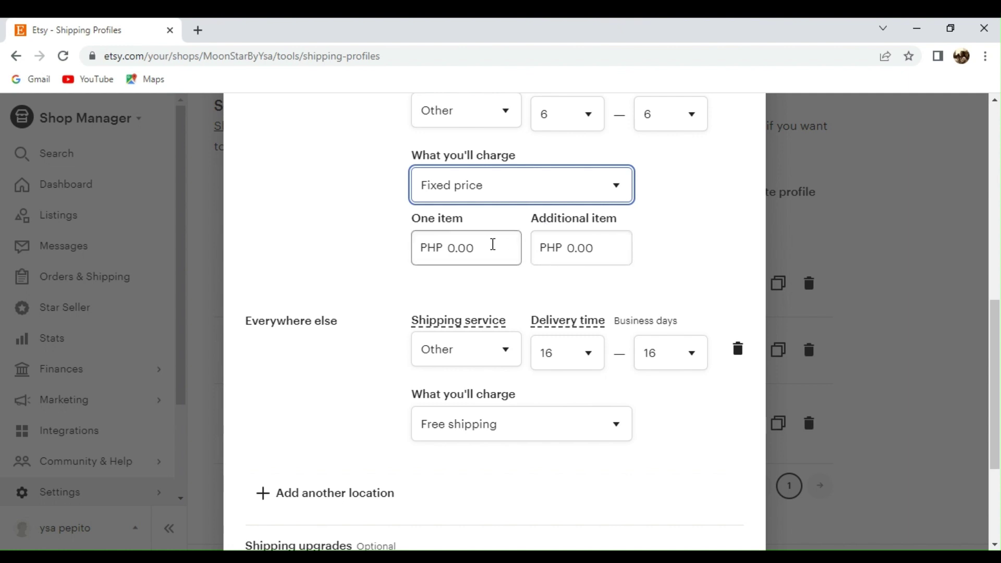
{"action": "left_click", "coordinate": [493, 245]}
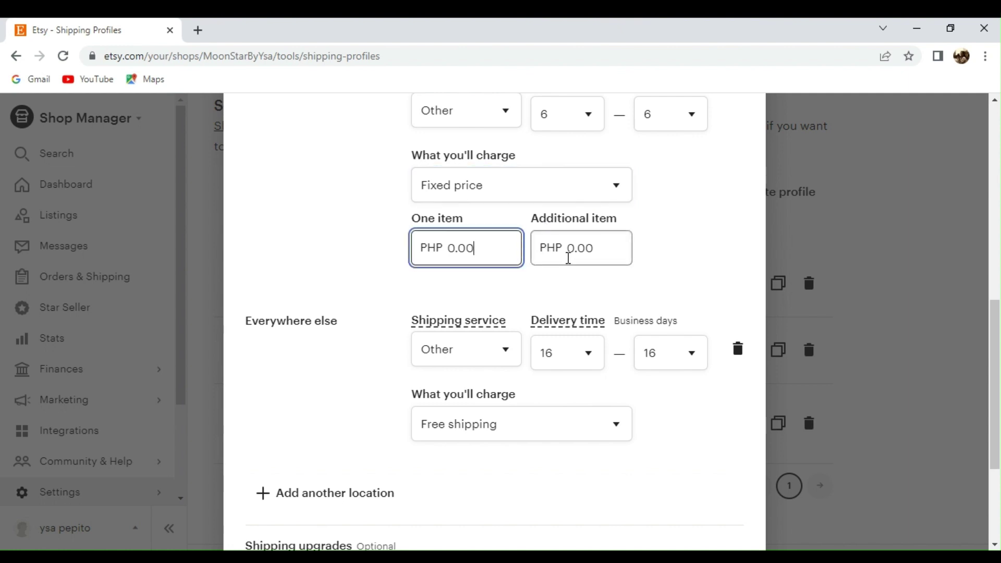
{"action": "left_click", "coordinate": [569, 257]}
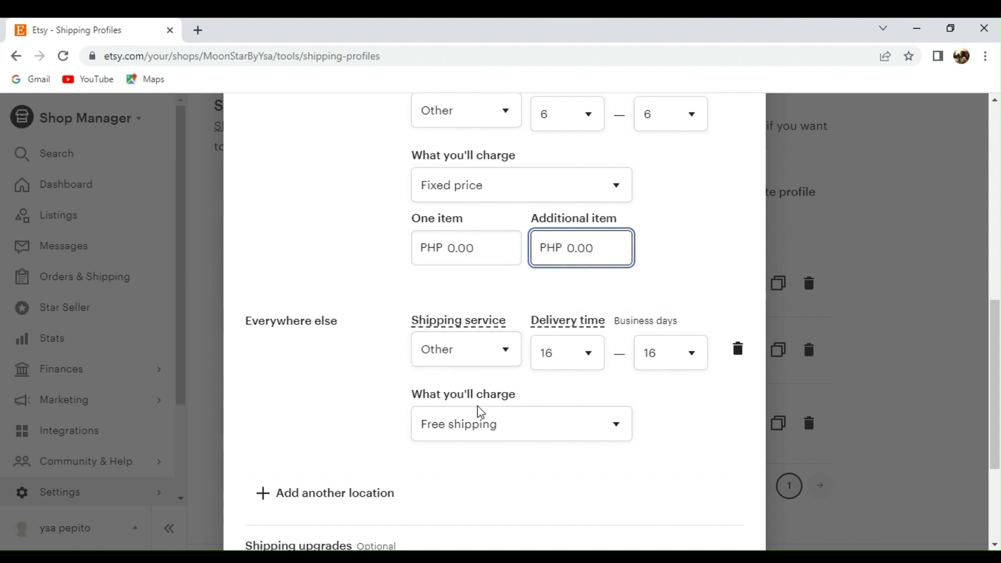
{"action": "left_click", "coordinate": [460, 466]}
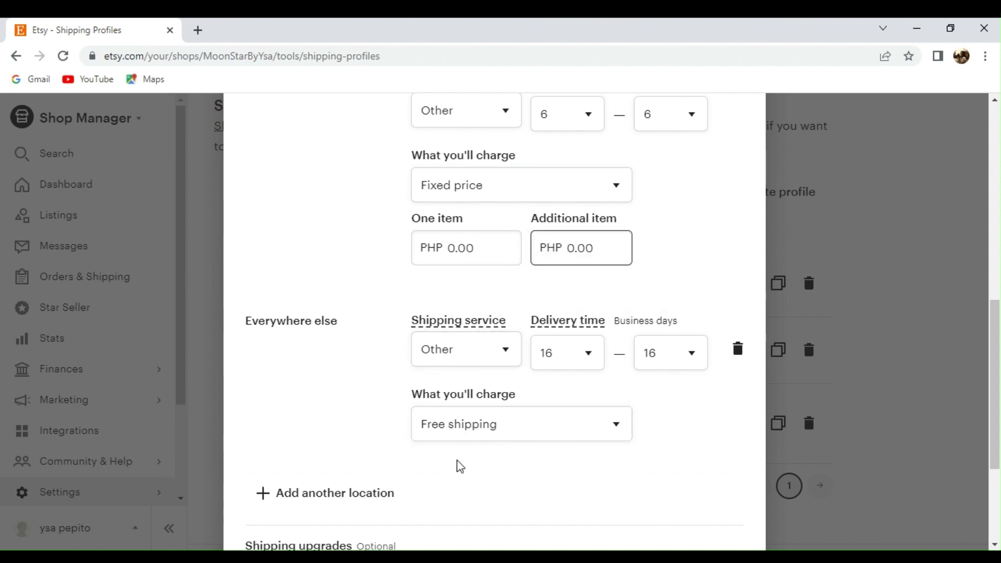
- Set Everywhere else to fixed price and add another, empty shipping location
{"action": "left_click", "coordinate": [469, 440]}
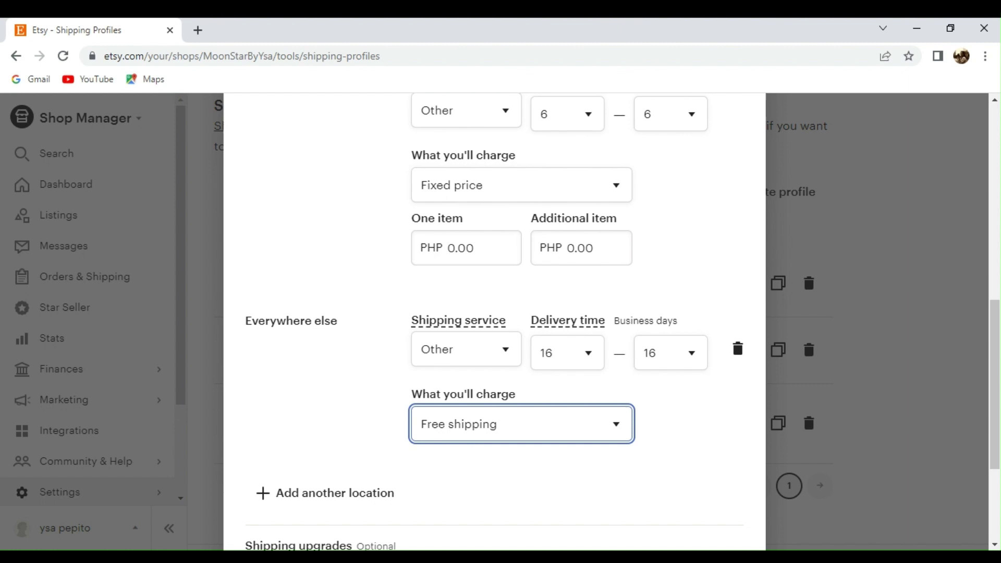
{"action": "left_click", "coordinate": [466, 471]}
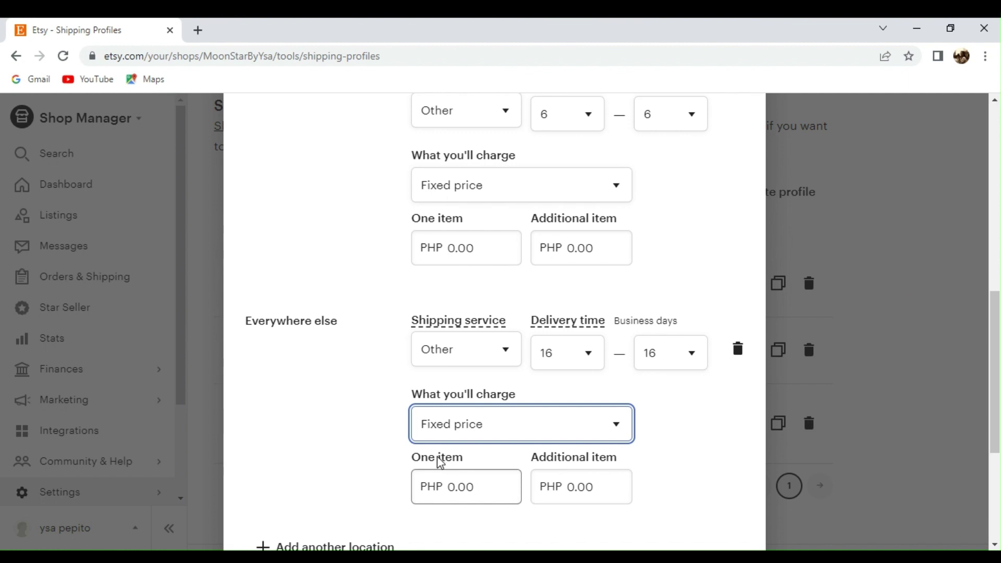
{"action": "left_click", "coordinate": [354, 425]}
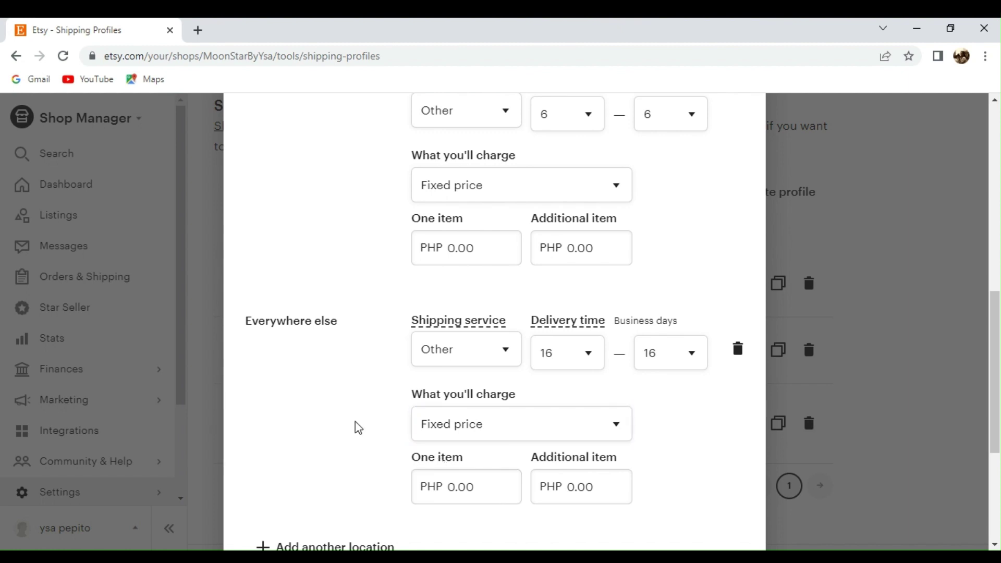
{"action": "scroll", "coordinate": [359, 427], "scroll_direction": "down", "scroll_amount": 5}
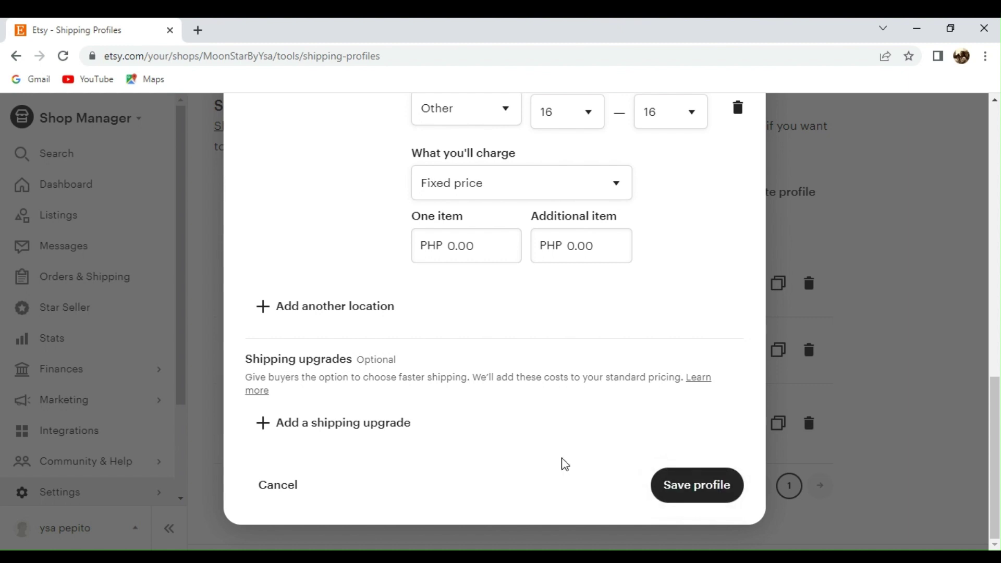
{"action": "left_click", "coordinate": [327, 326]}
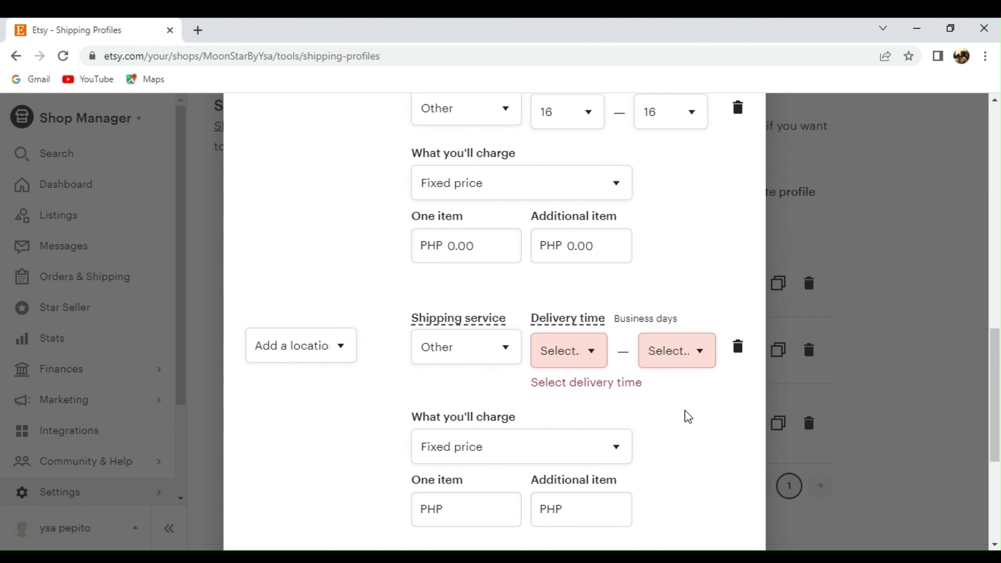
{"action": "scroll", "coordinate": [695, 419], "scroll_direction": "down", "scroll_amount": 5}
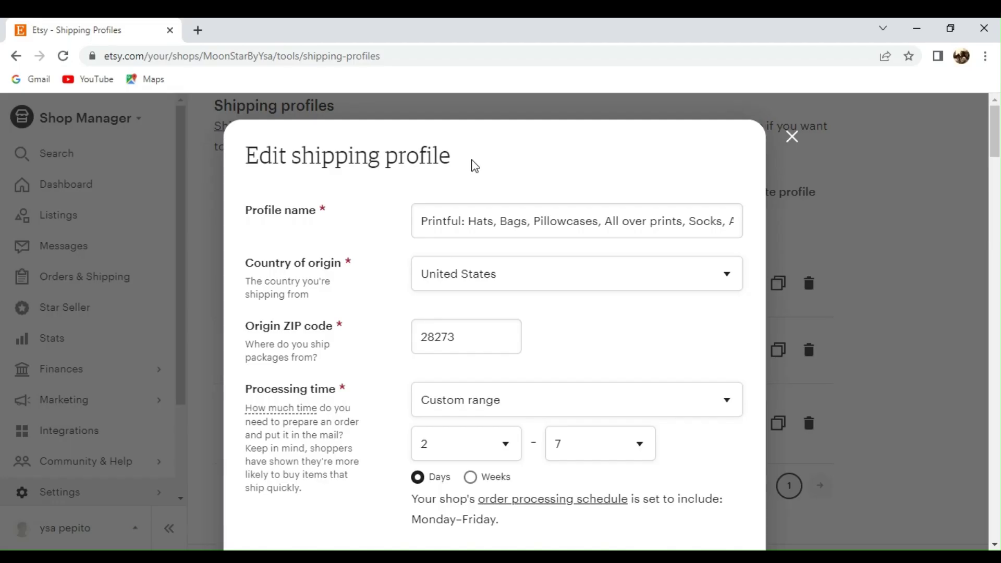
- Review the Printful profile's fixed-price rates, then close its editor without saving
{"action": "scroll", "coordinate": [474, 166], "scroll_direction": "down", "scroll_amount": 1}
{"action": "scroll", "coordinate": [474, 166], "scroll_direction": "down", "scroll_amount": 1}
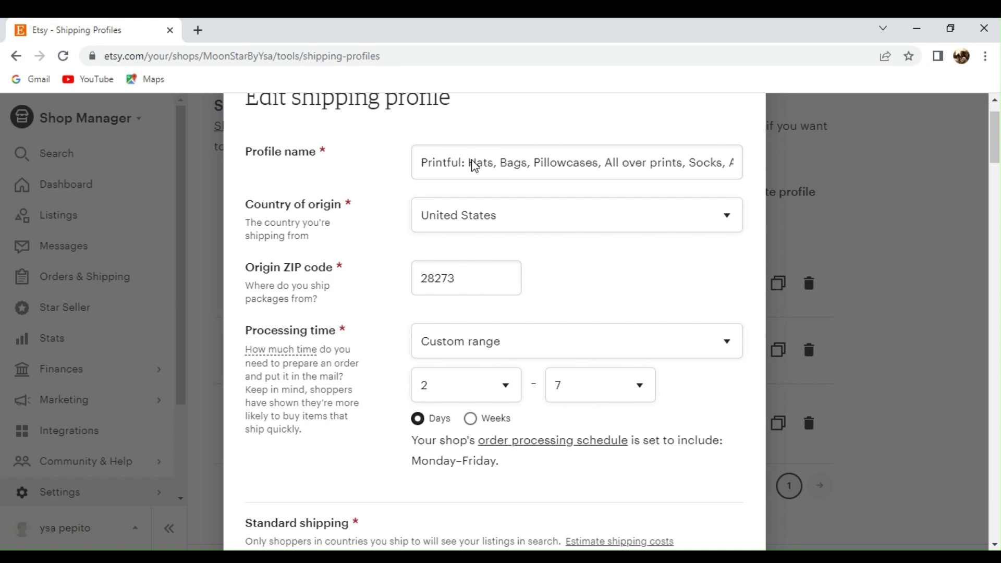
{"action": "scroll", "coordinate": [475, 166], "scroll_direction": "down", "scroll_amount": 1}
{"action": "scroll", "coordinate": [474, 166], "scroll_direction": "down", "scroll_amount": 2}
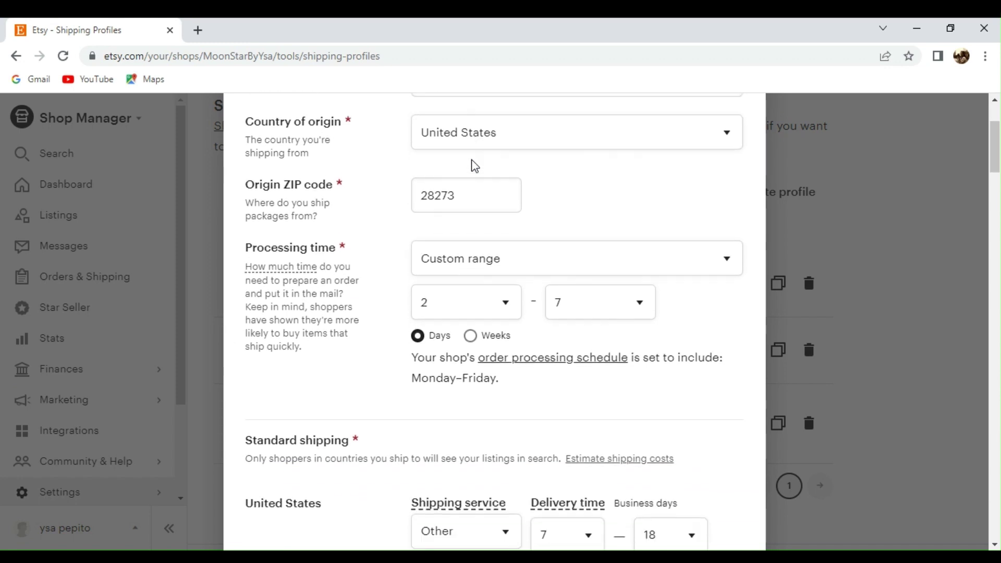
{"action": "scroll", "coordinate": [474, 166], "scroll_direction": "down", "scroll_amount": 2}
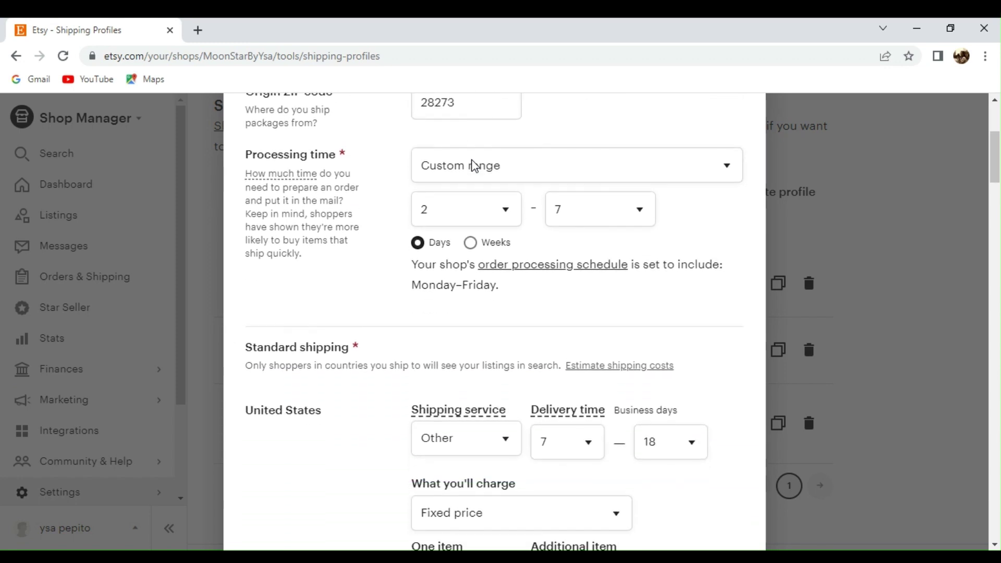
{"action": "scroll", "coordinate": [475, 165], "scroll_direction": "down", "scroll_amount": 3}
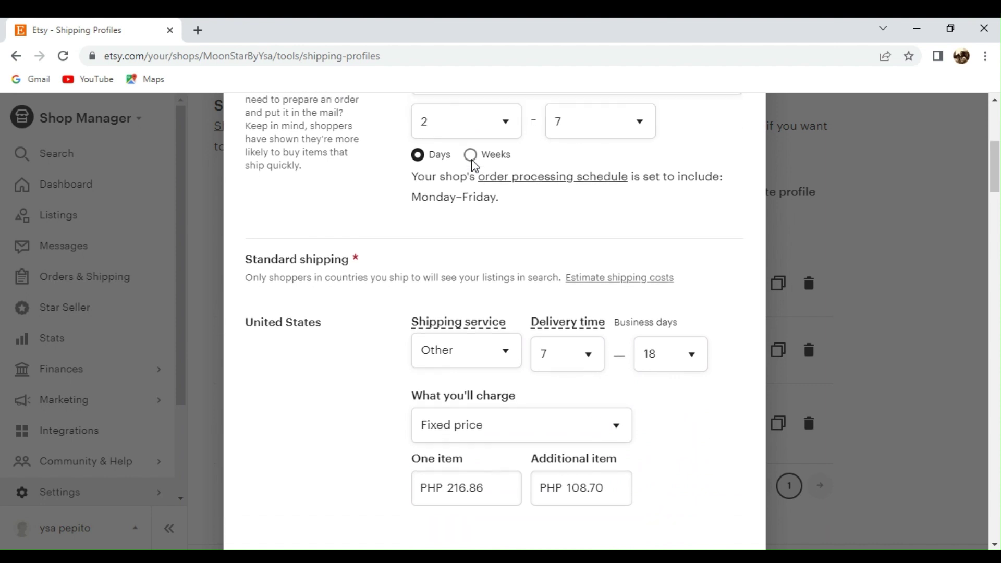
{"action": "scroll", "coordinate": [475, 166], "scroll_direction": "down", "scroll_amount": 6}
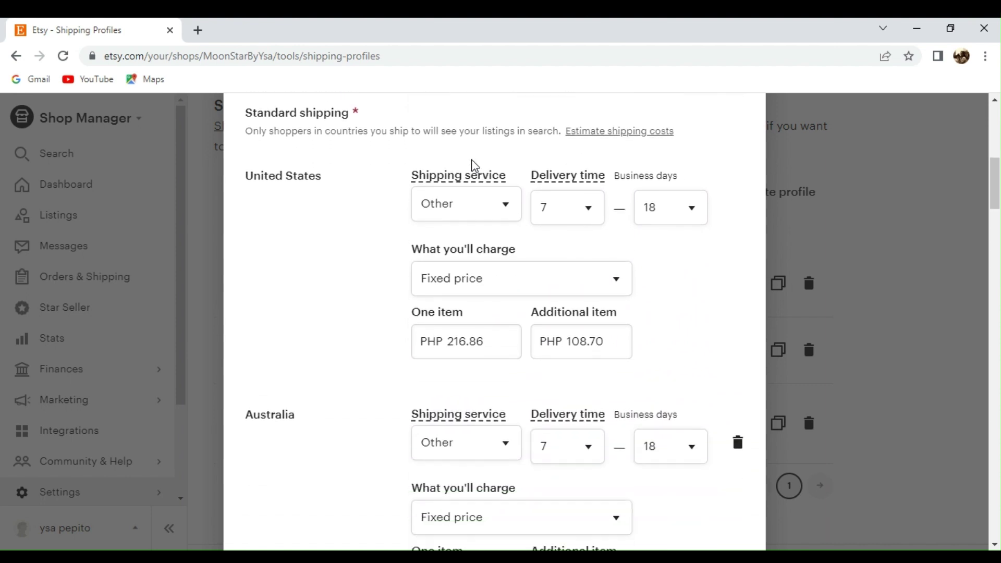
{"action": "scroll", "coordinate": [474, 165], "scroll_direction": "down", "scroll_amount": 10}
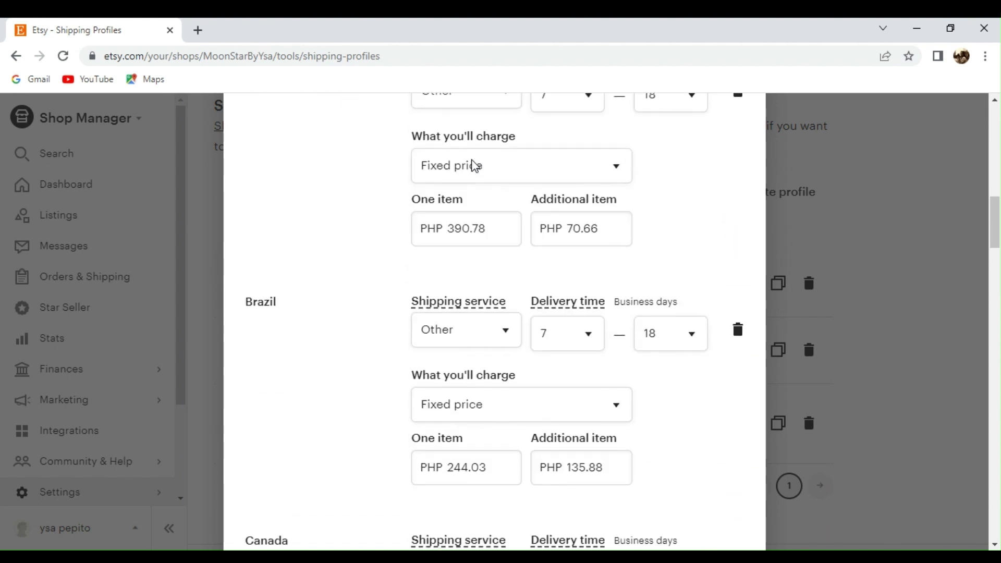
{"action": "scroll", "coordinate": [475, 165], "scroll_direction": "down", "scroll_amount": 8}
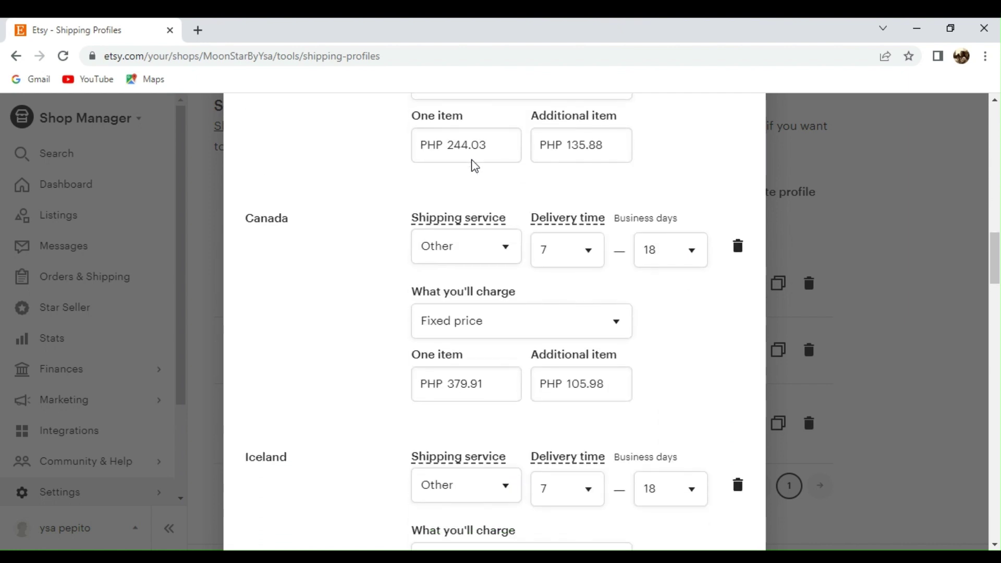
{"action": "scroll", "coordinate": [474, 166], "scroll_direction": "down", "scroll_amount": 10}
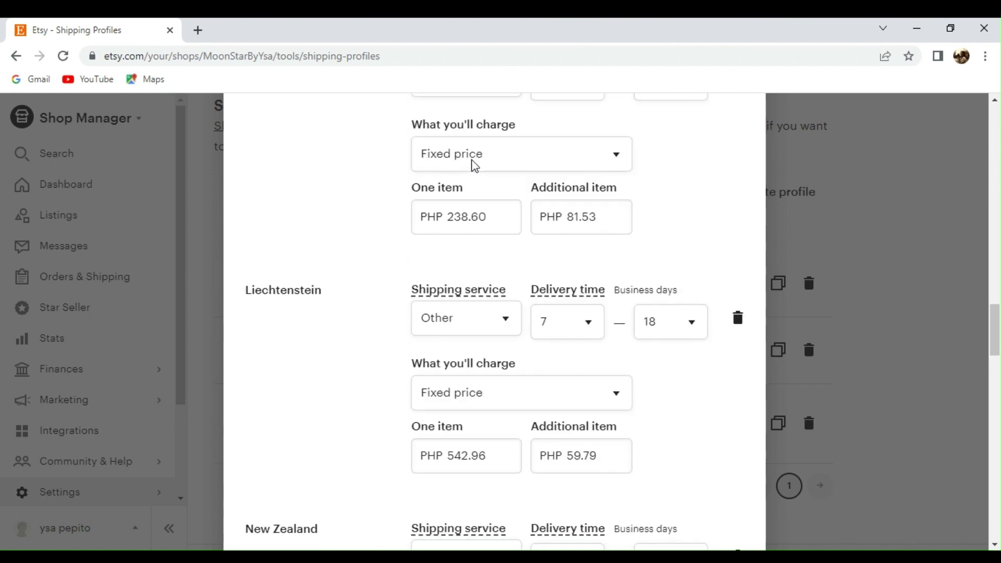
{"action": "scroll", "coordinate": [475, 166], "scroll_direction": "down", "scroll_amount": 11}
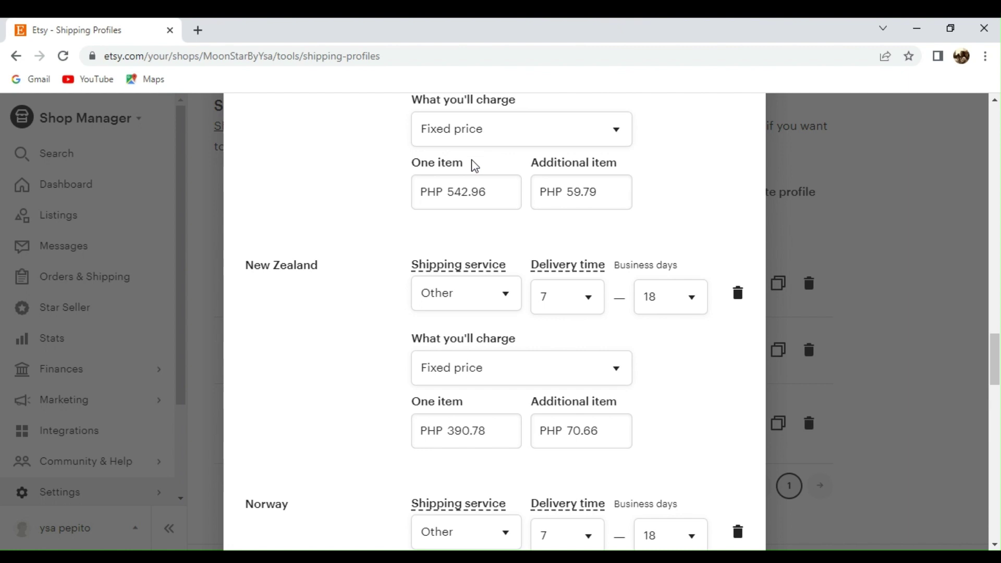
{"action": "scroll", "coordinate": [474, 166], "scroll_direction": "down", "scroll_amount": 11}
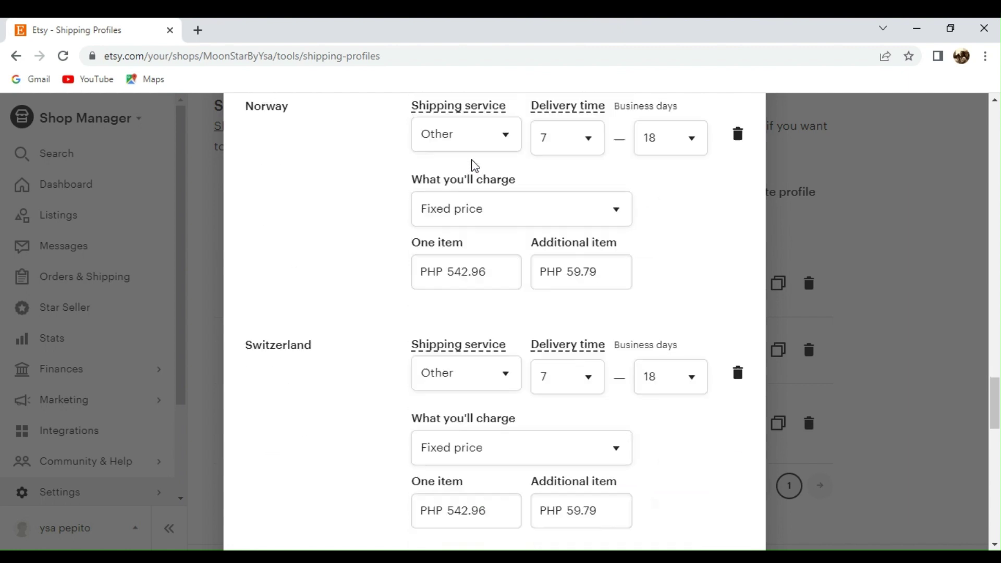
{"action": "scroll", "coordinate": [474, 165], "scroll_direction": "down", "scroll_amount": 9}
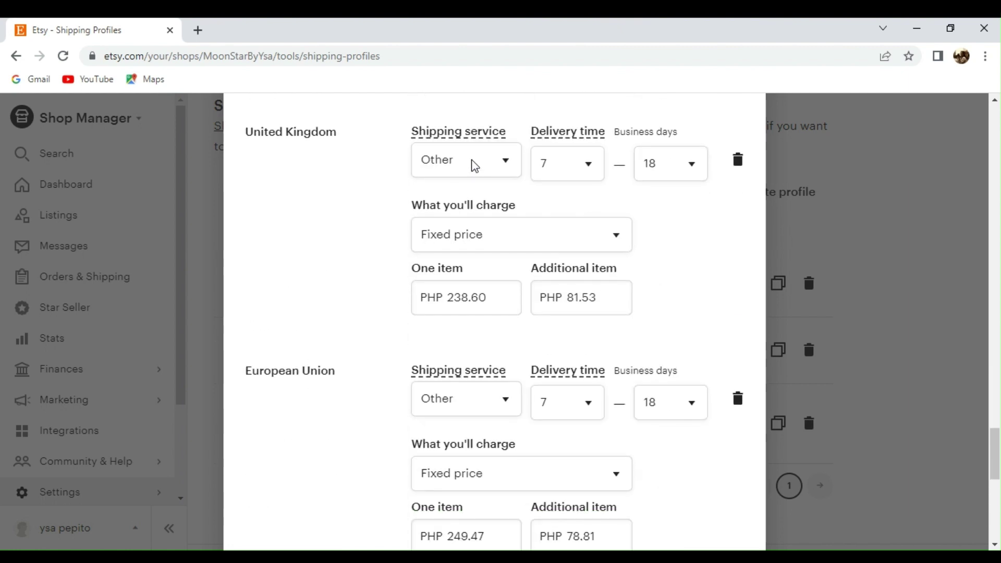
{"action": "scroll", "coordinate": [475, 166], "scroll_direction": "down", "scroll_amount": 4}
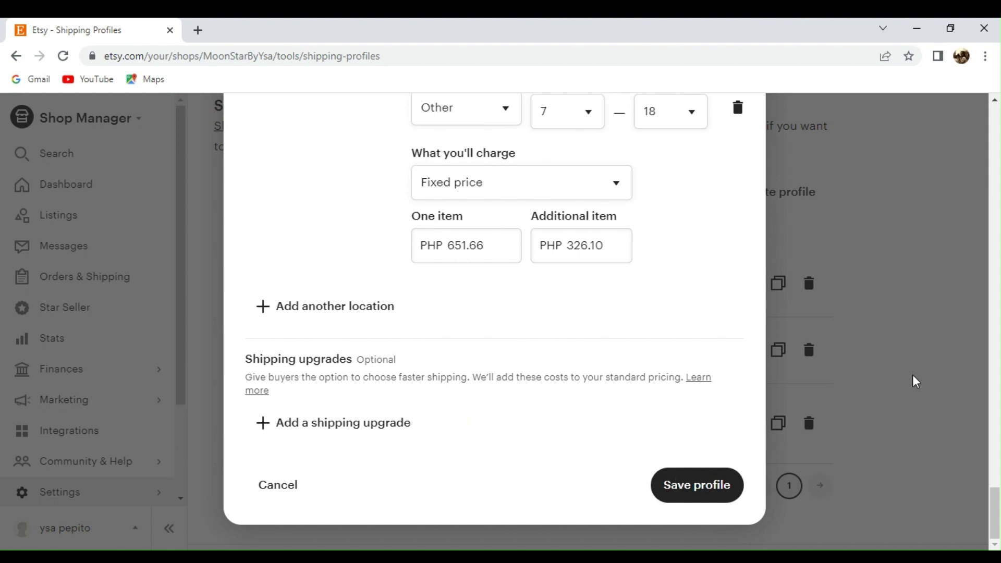
{"action": "key", "text": "Escape"}
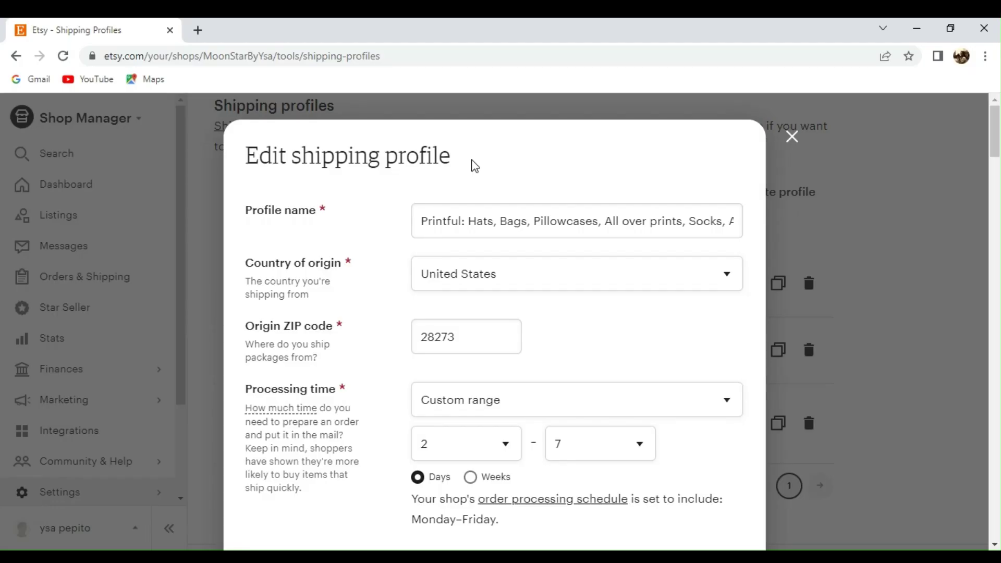
{"action": "scroll", "coordinate": [474, 166], "scroll_direction": "down", "scroll_amount": 3}
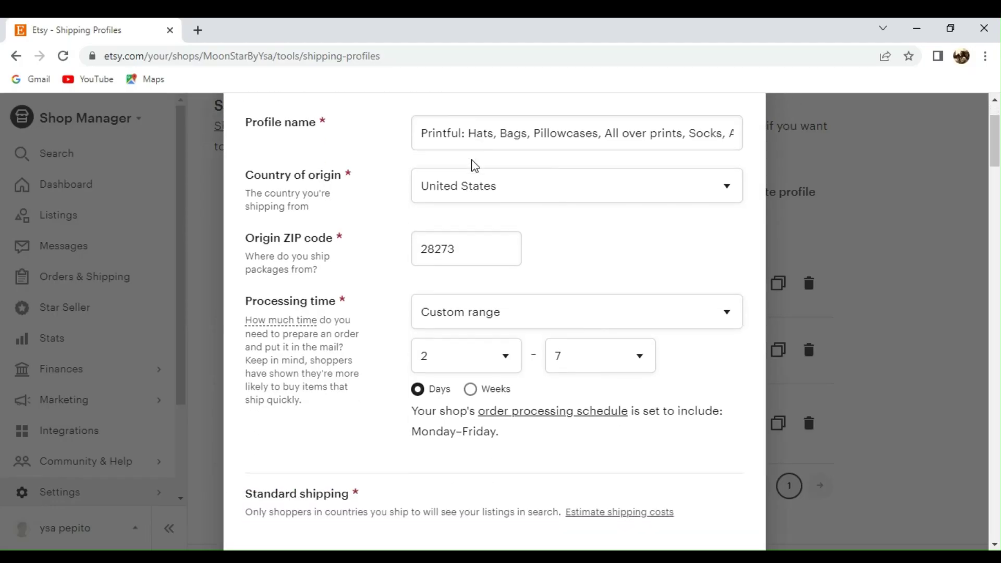
{"action": "scroll", "coordinate": [475, 166], "scroll_direction": "down", "scroll_amount": 1}
{"action": "scroll", "coordinate": [475, 165], "scroll_direction": "down", "scroll_amount": 1}
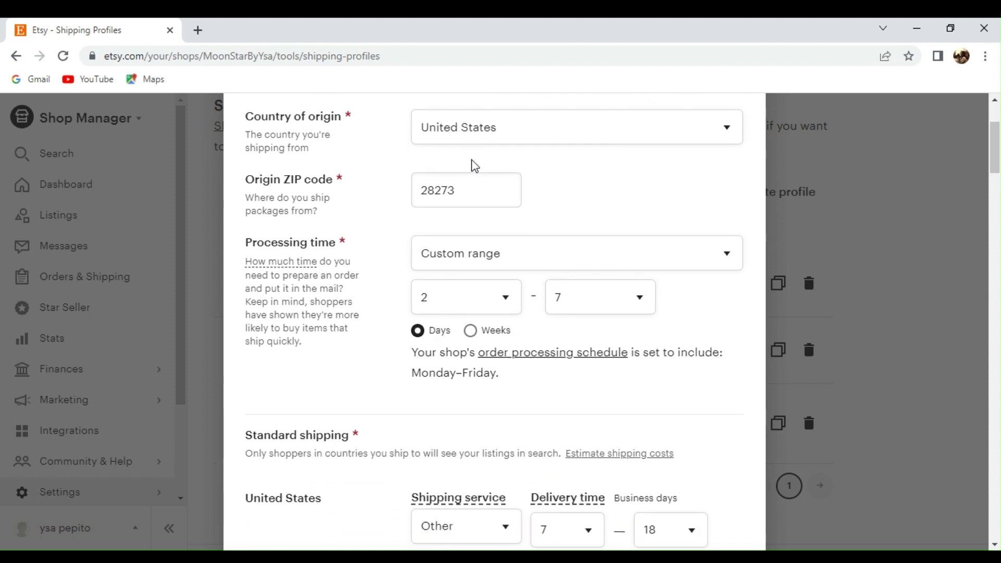
{"action": "scroll", "coordinate": [474, 166], "scroll_direction": "down", "scroll_amount": 3}
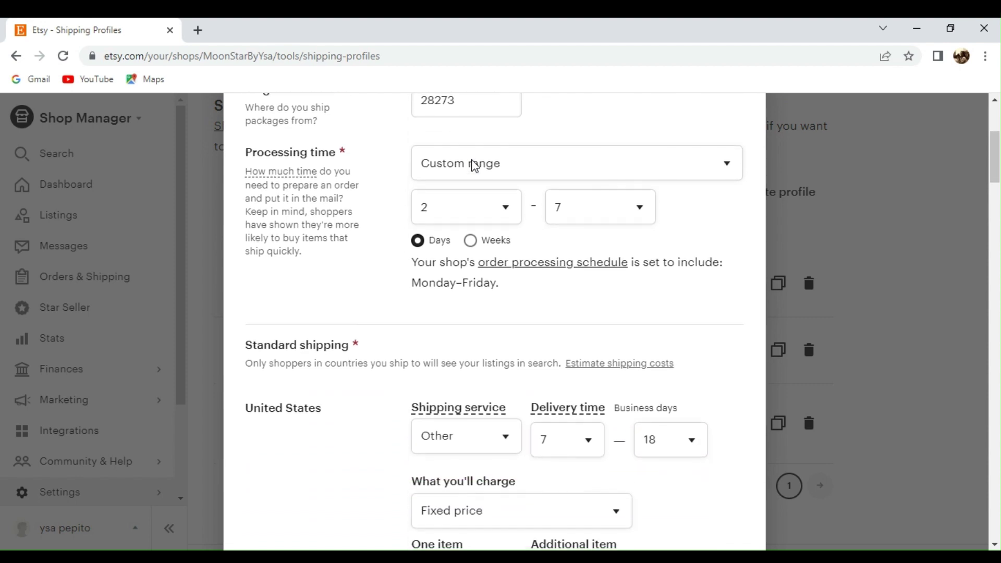
{"action": "scroll", "coordinate": [474, 166], "scroll_direction": "down", "scroll_amount": 4}
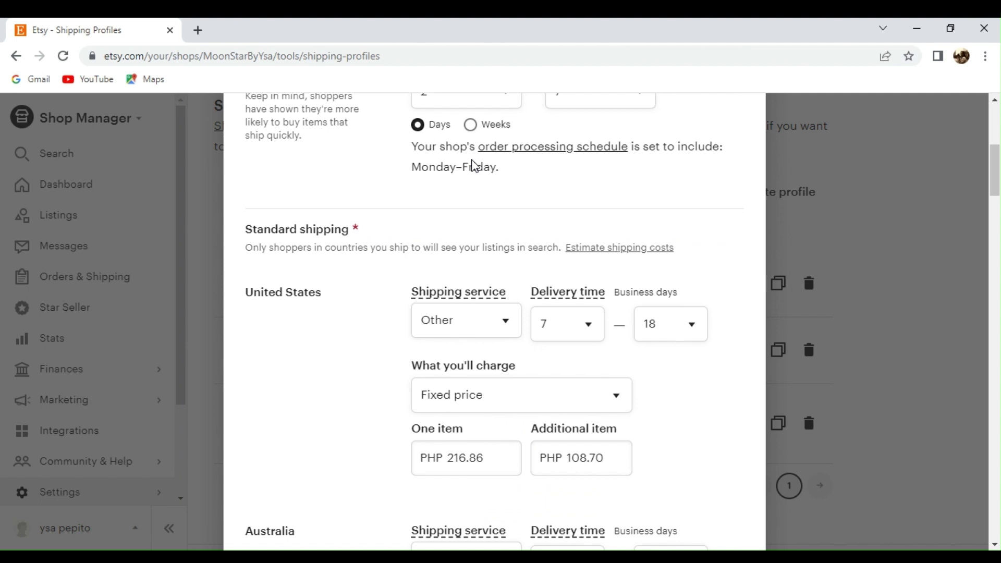
{"action": "scroll", "coordinate": [474, 165], "scroll_direction": "down", "scroll_amount": 8}
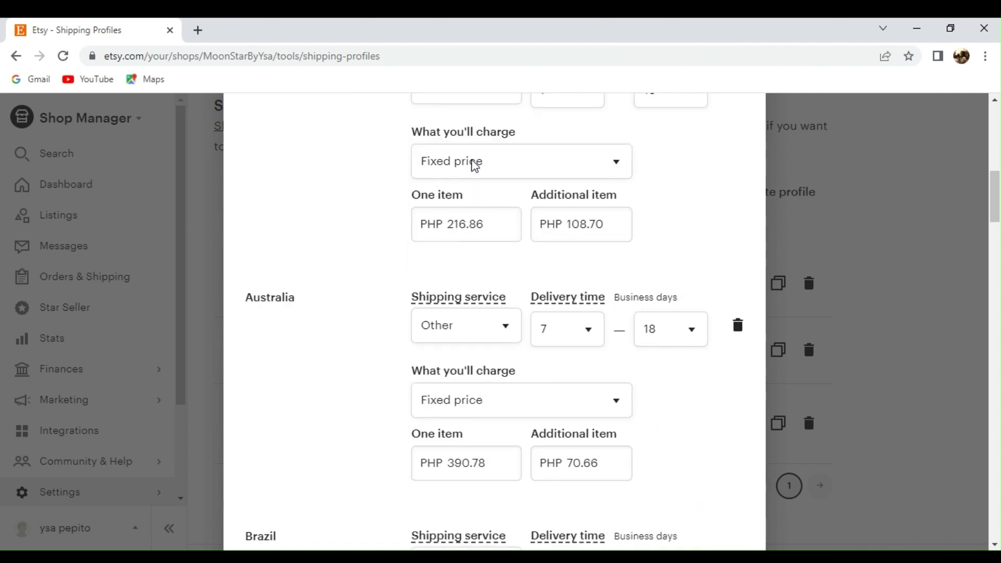
{"action": "scroll", "coordinate": [475, 166], "scroll_direction": "down", "scroll_amount": 9}
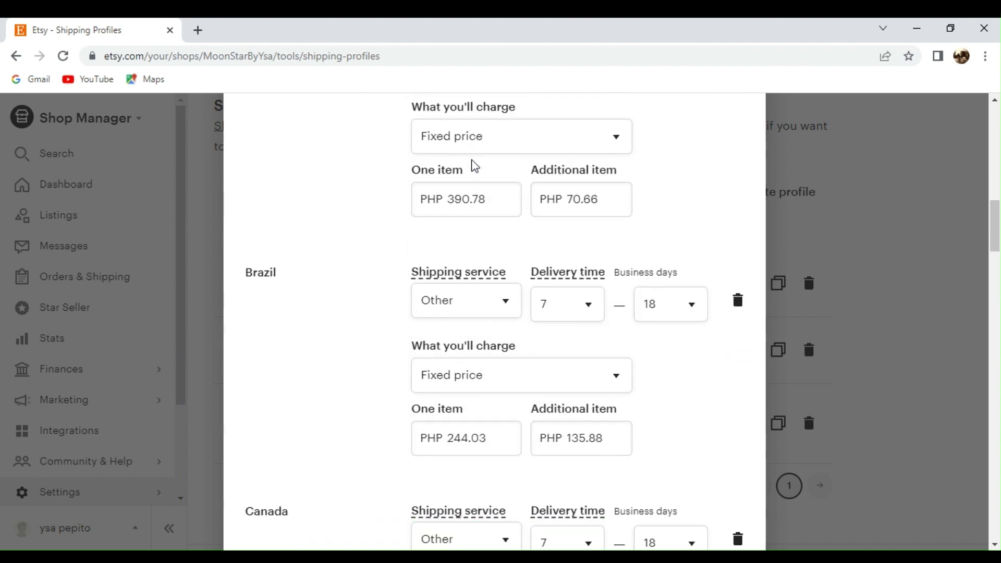
{"action": "scroll", "coordinate": [475, 166], "scroll_direction": "down", "scroll_amount": 18}
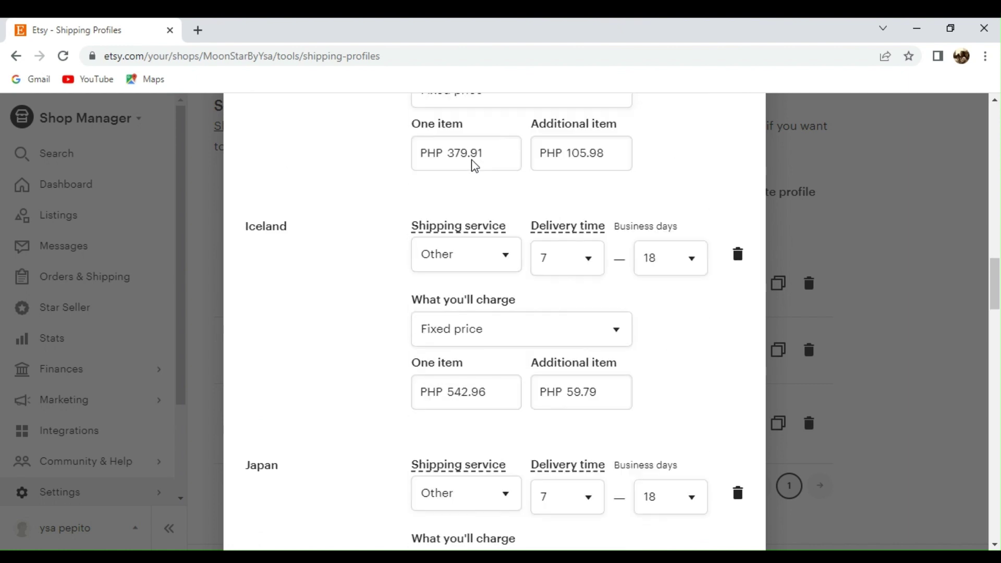
{"action": "scroll", "coordinate": [475, 166], "scroll_direction": "down", "scroll_amount": 12}
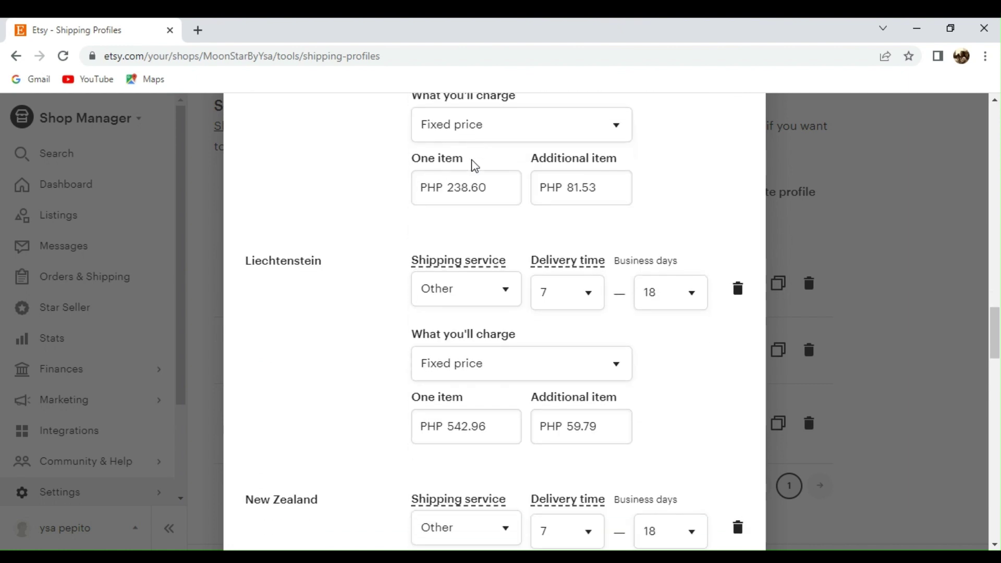
{"action": "scroll", "coordinate": [475, 166], "scroll_direction": "down", "scroll_amount": 8}
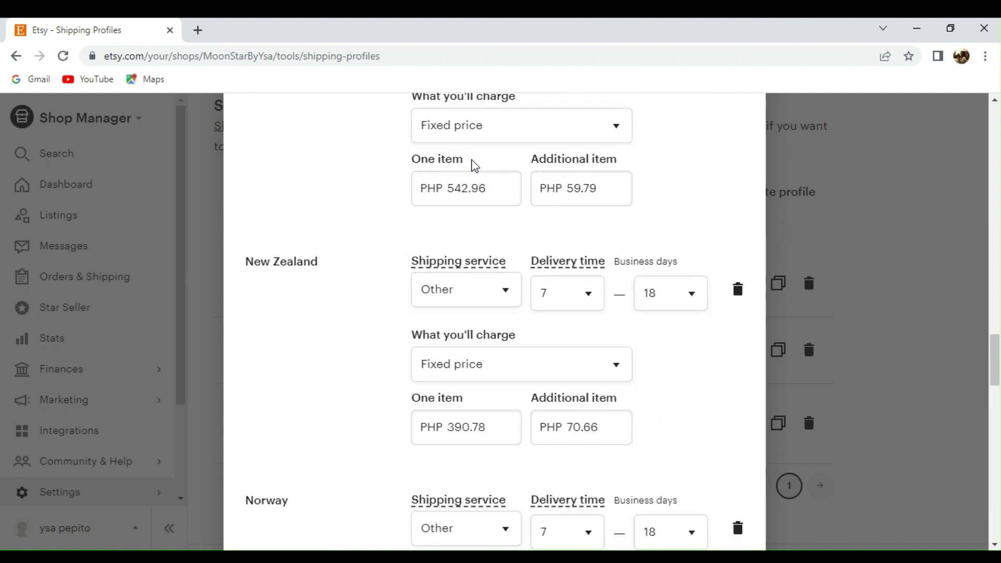
{"action": "scroll", "coordinate": [475, 166], "scroll_direction": "down", "scroll_amount": 16}
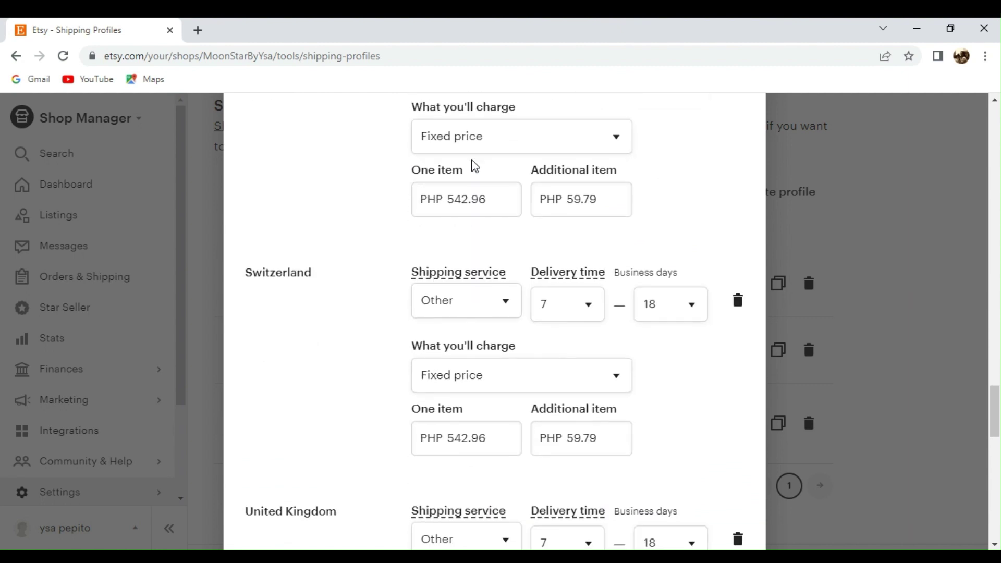
{"action": "scroll", "coordinate": [475, 165], "scroll_direction": "down", "scroll_amount": 17}
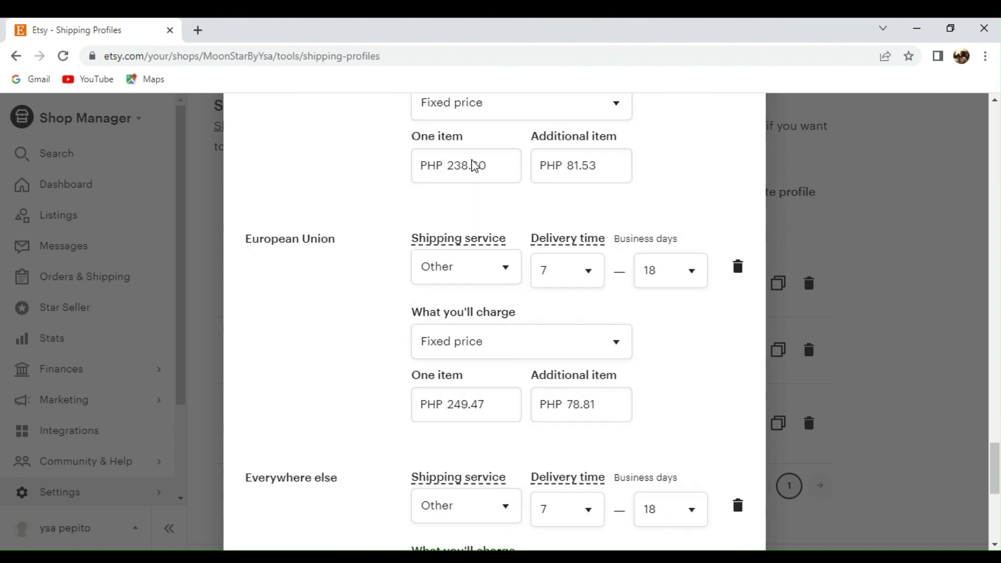
{"action": "scroll", "coordinate": [475, 165], "scroll_direction": "down", "scroll_amount": 13}
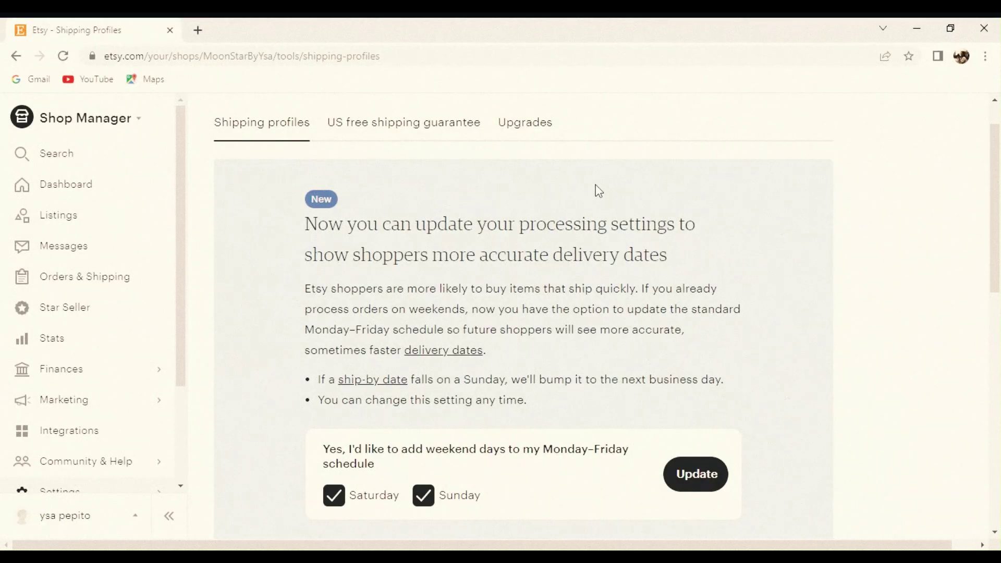
{"action": "scroll", "coordinate": [598, 191], "scroll_direction": "down", "scroll_amount": 5}
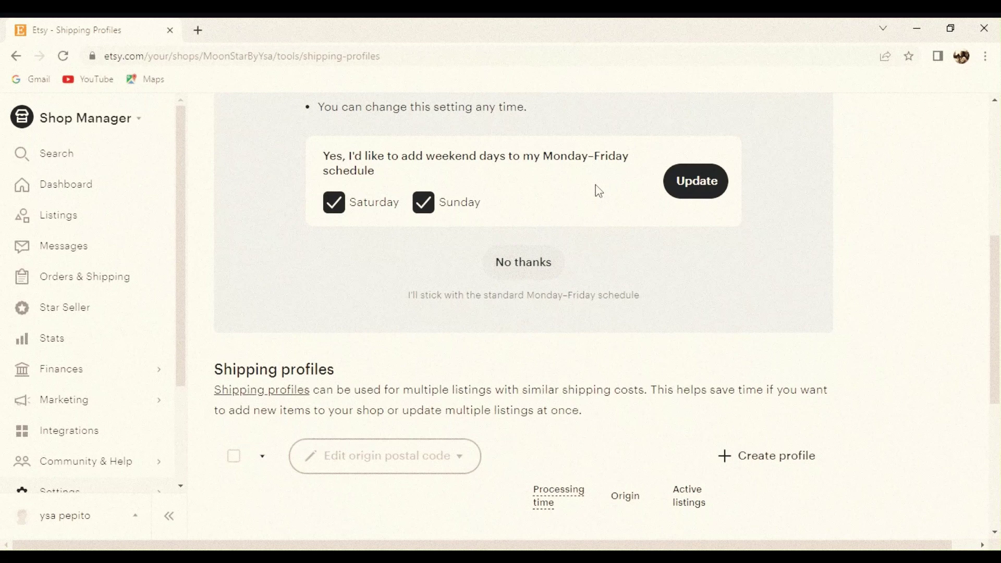
{"action": "scroll", "coordinate": [599, 190], "scroll_direction": "up", "scroll_amount": 2}
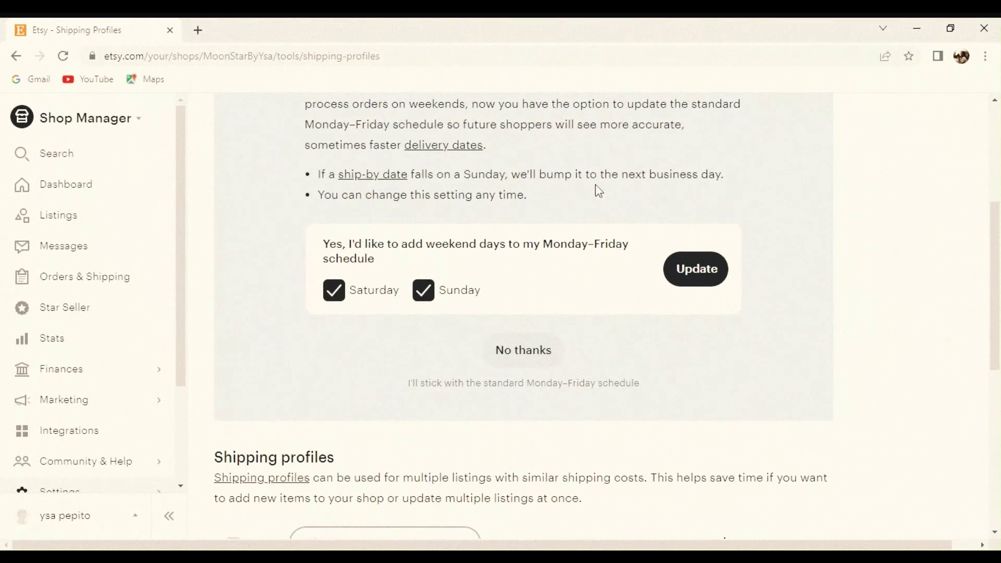
{"action": "scroll", "coordinate": [599, 190], "scroll_direction": "down", "scroll_amount": 5}
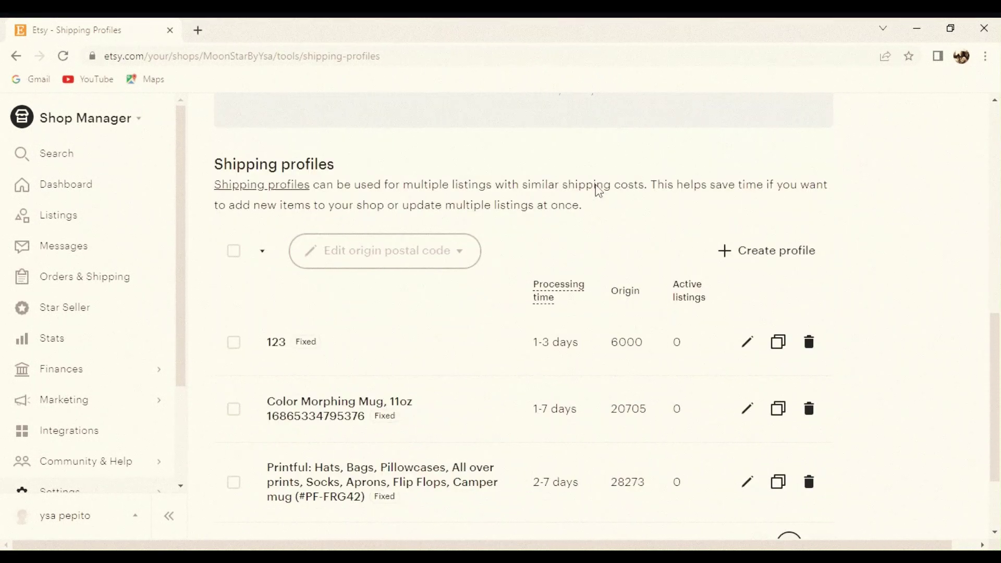
{"action": "scroll", "coordinate": [599, 191], "scroll_direction": "down", "scroll_amount": 1}
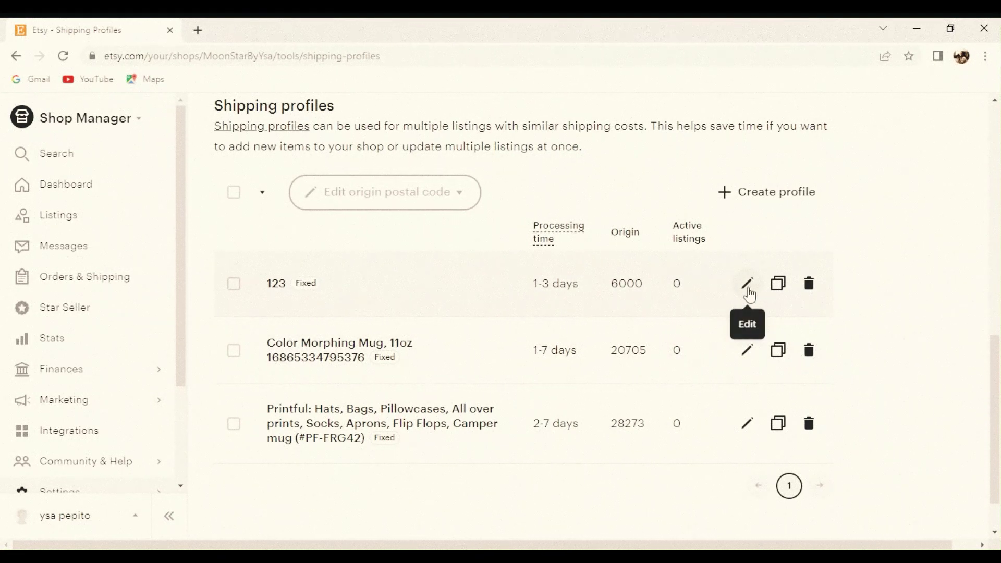
- Reopen the 123 profile and review its free Philippines (6 days) and Everywhere else (16 days) rates
{"action": "left_click", "coordinate": [749, 286]}
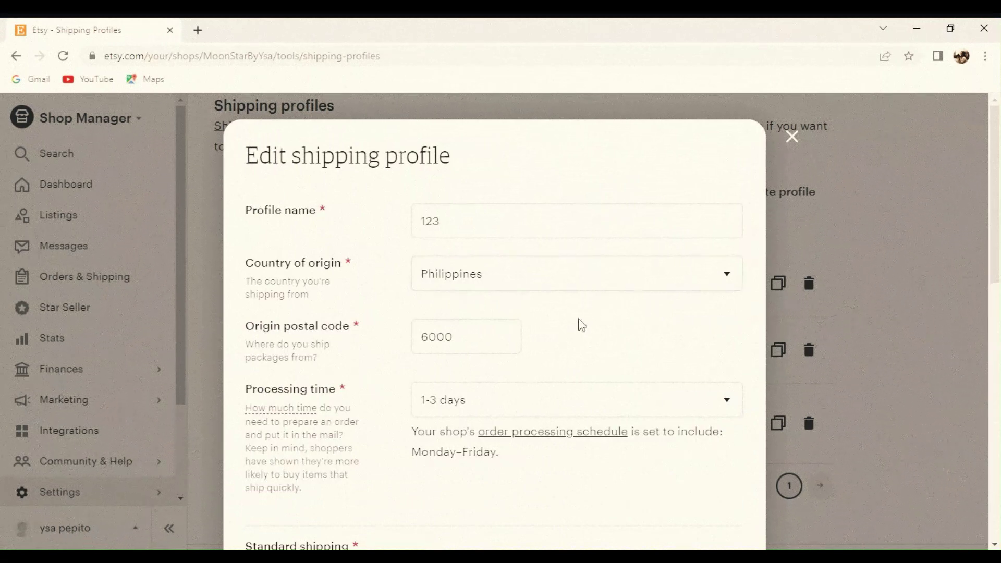
{"action": "scroll", "coordinate": [582, 325], "scroll_direction": "down", "scroll_amount": 1}
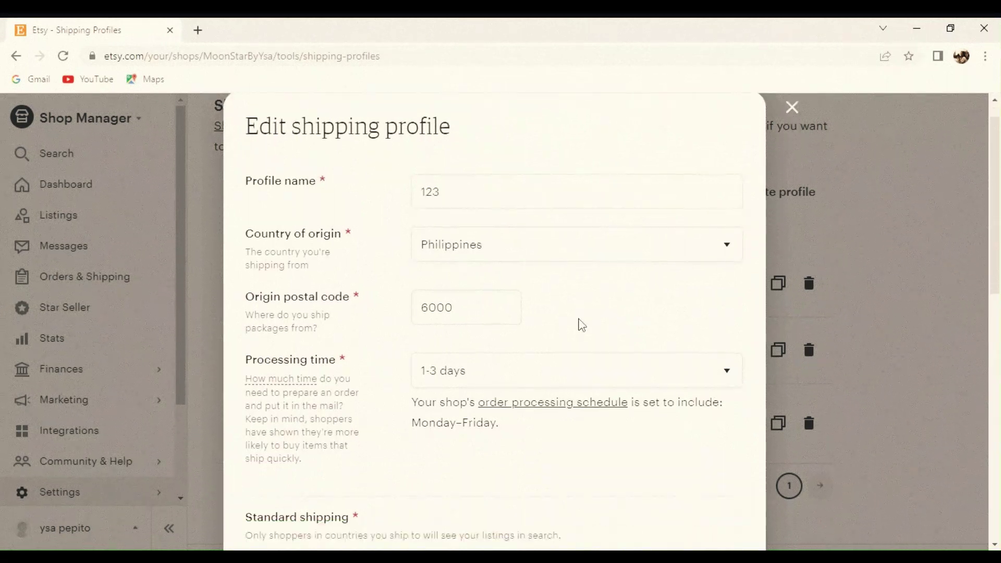
{"action": "scroll", "coordinate": [582, 325], "scroll_direction": "down", "scroll_amount": 4}
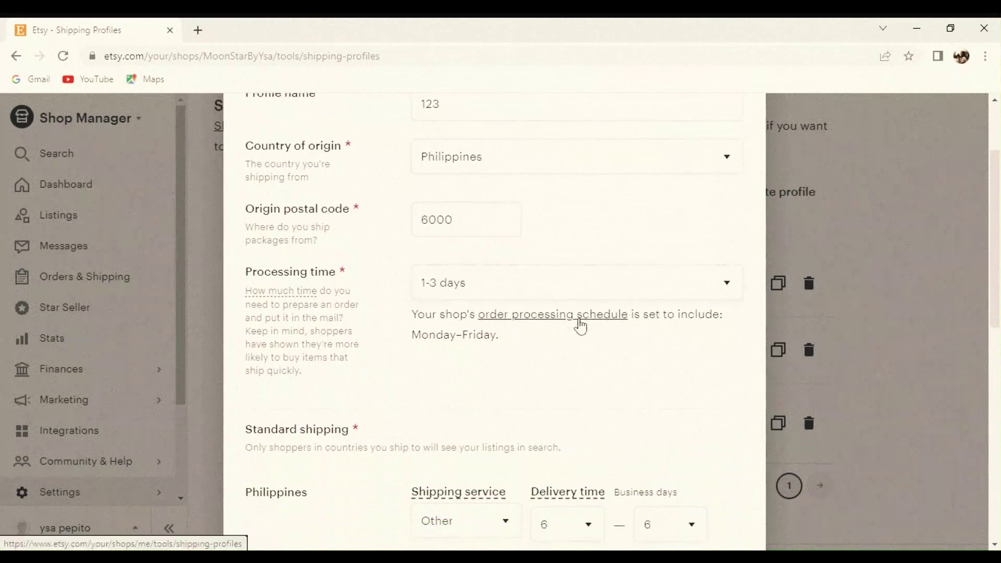
{"action": "scroll", "coordinate": [582, 325], "scroll_direction": "down", "scroll_amount": 3}
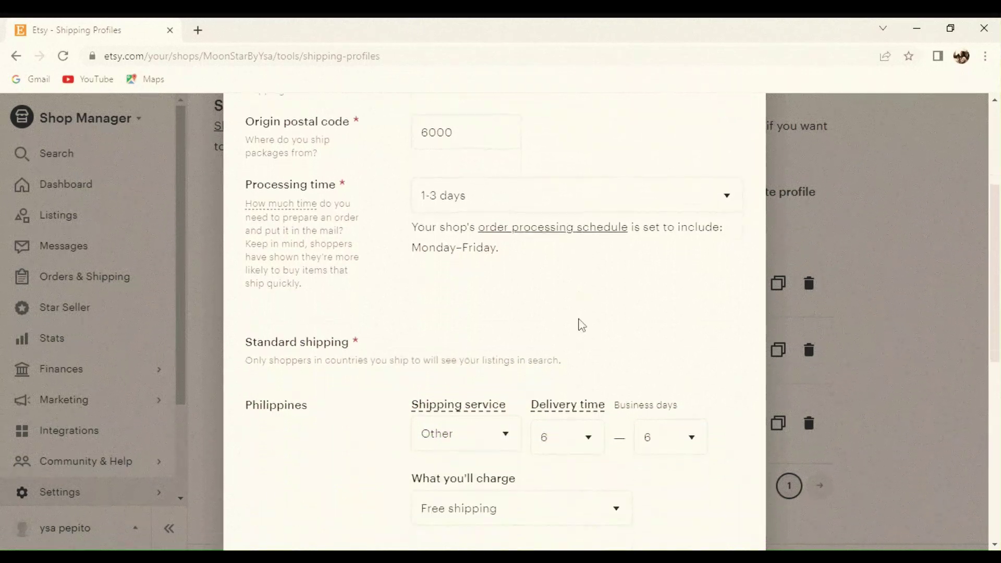
{"action": "scroll", "coordinate": [582, 325], "scroll_direction": "down", "scroll_amount": 4}
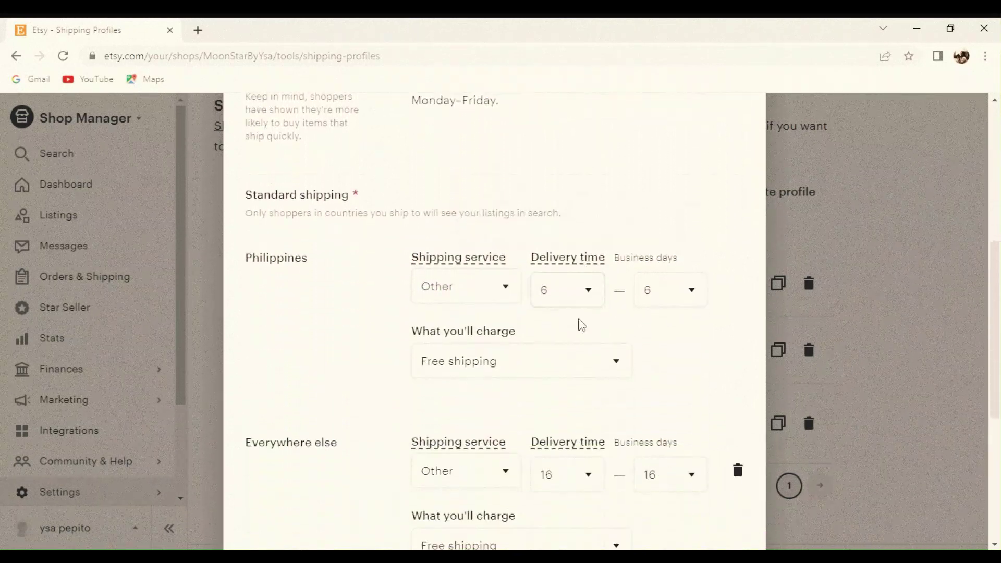
{"action": "scroll", "coordinate": [582, 325], "scroll_direction": "down", "scroll_amount": 1}
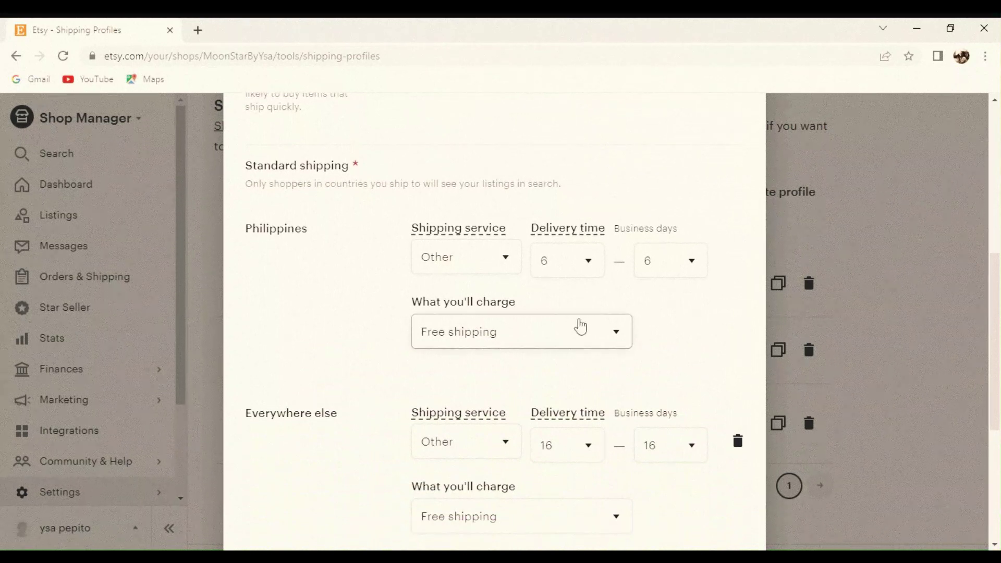
{"action": "scroll", "coordinate": [581, 326], "scroll_direction": "down", "scroll_amount": 4}
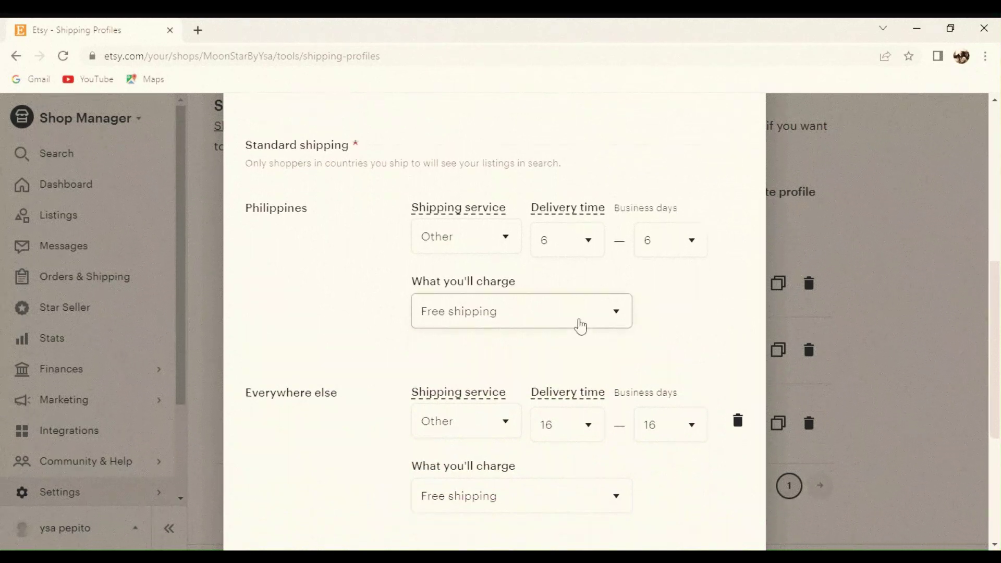
{"action": "scroll", "coordinate": [581, 327], "scroll_direction": "down", "scroll_amount": 1}
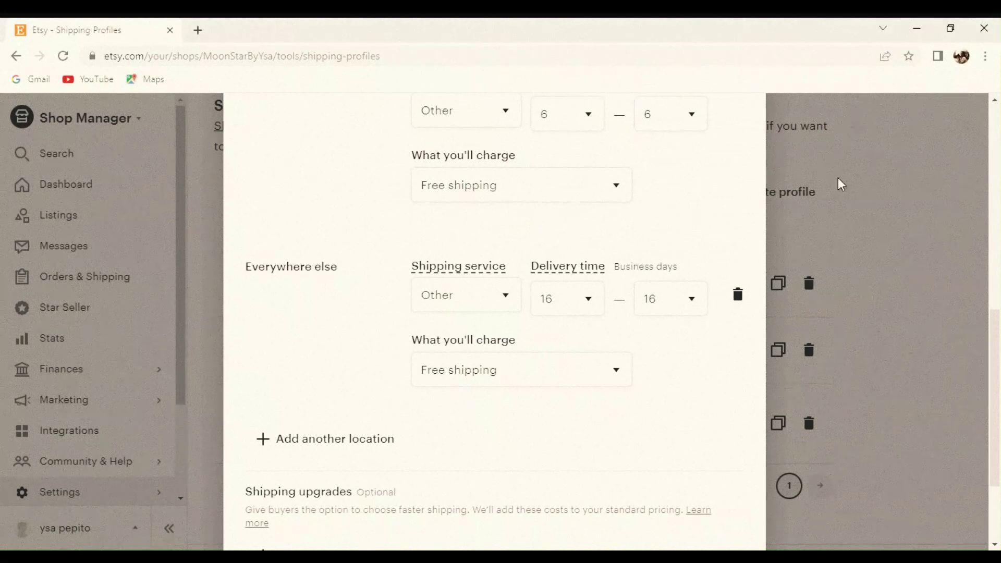
- Charge Philippines a fixed price, with PHP 0.00 one-item and additional-item rates
{"action": "left_click", "coordinate": [565, 193]}
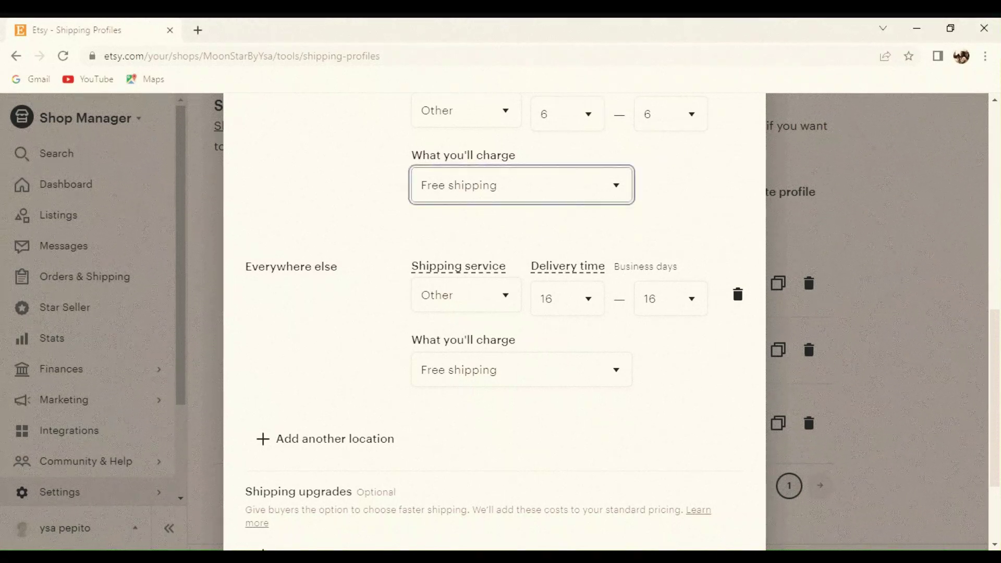
{"action": "left_click", "coordinate": [542, 226]}
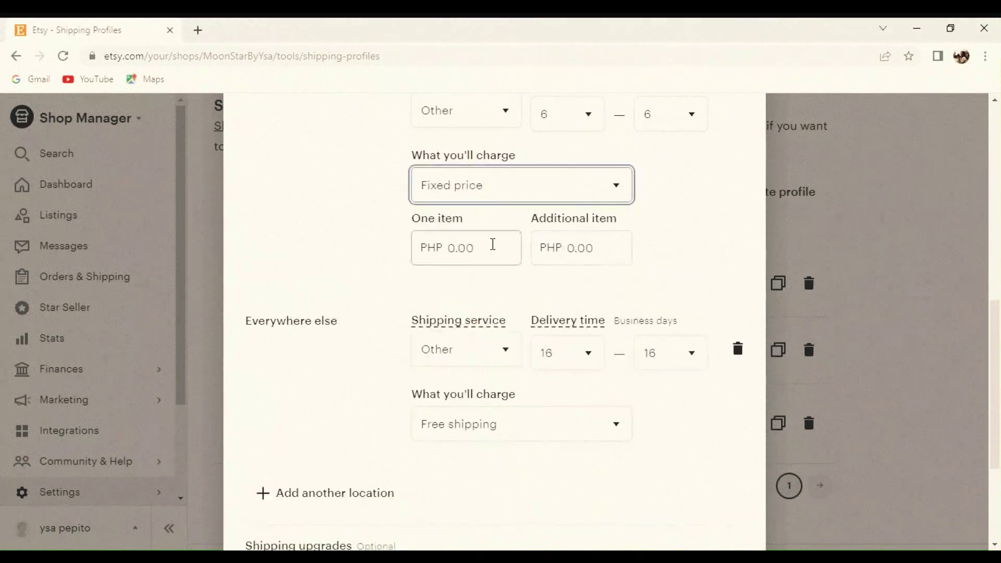
{"action": "left_click", "coordinate": [492, 244]}
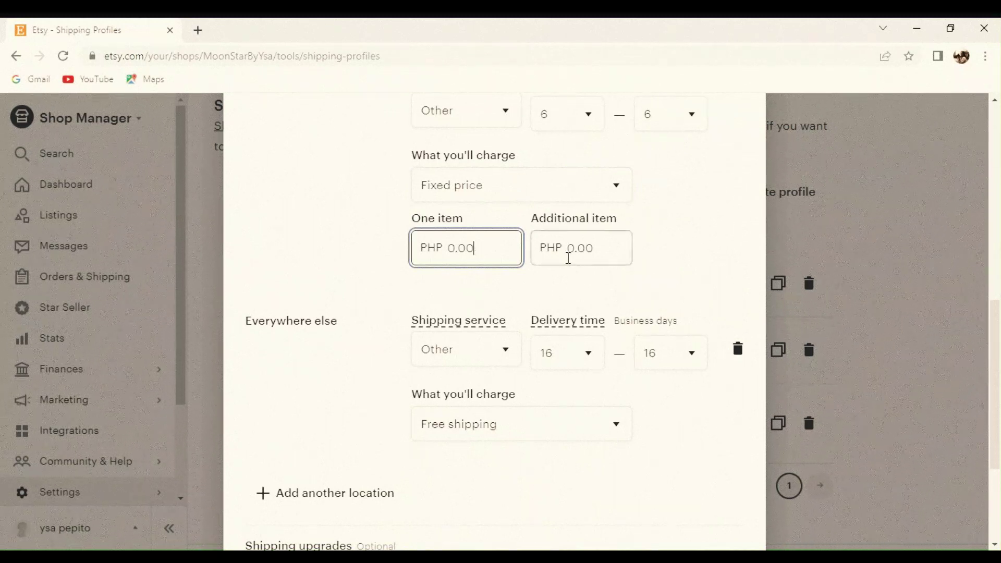
{"action": "left_click", "coordinate": [568, 257]}
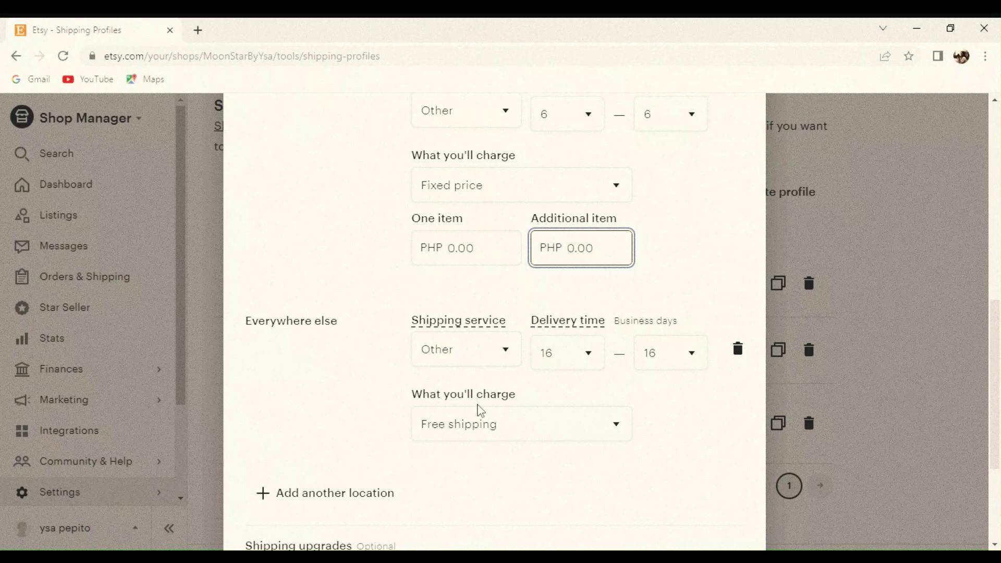
- Switch the Everywhere else charge from free shipping to fixed price
{"action": "left_click", "coordinate": [459, 465]}
{"action": "left_click", "coordinate": [469, 439]}
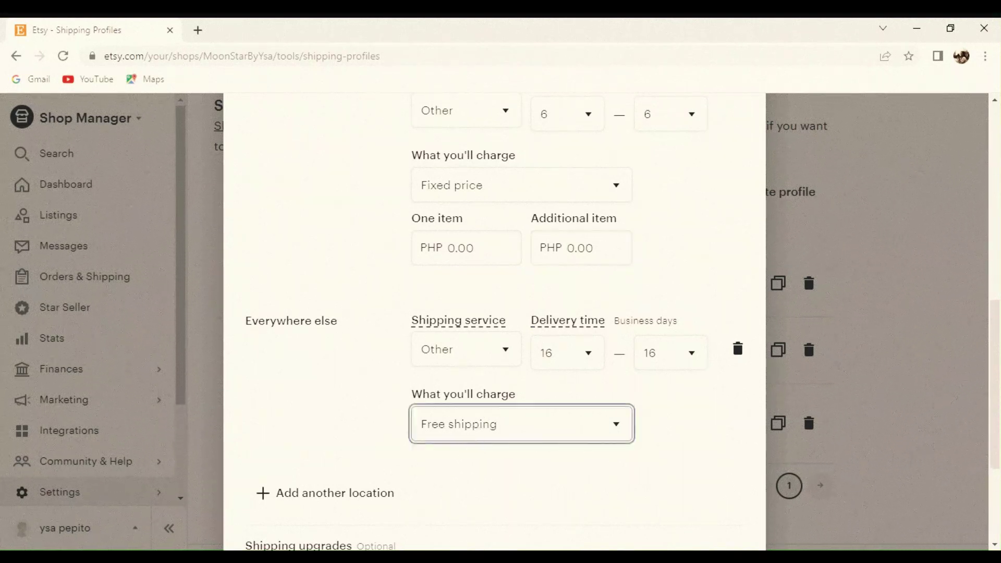
{"action": "left_click", "coordinate": [466, 471]}
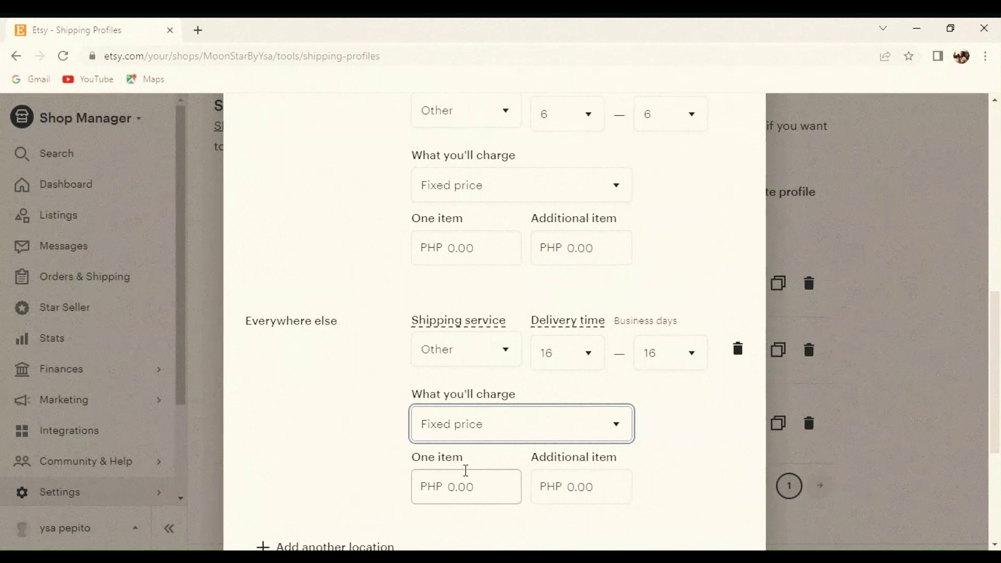